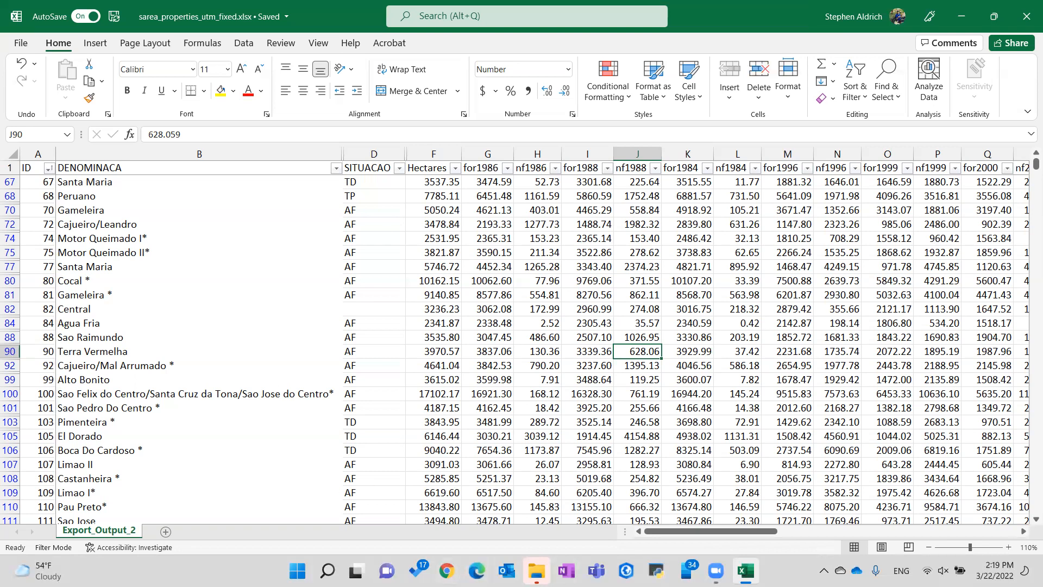
Step: Select the entire d2river and for2002 columns together for charting
drag(743, 536, 797, 536)
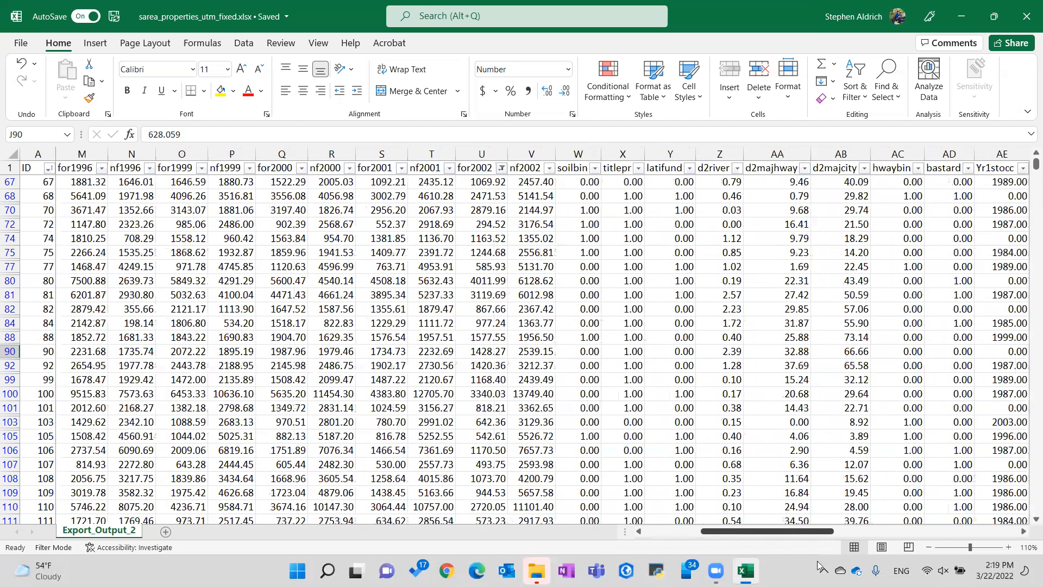
scroll(683, 315, right, 1)
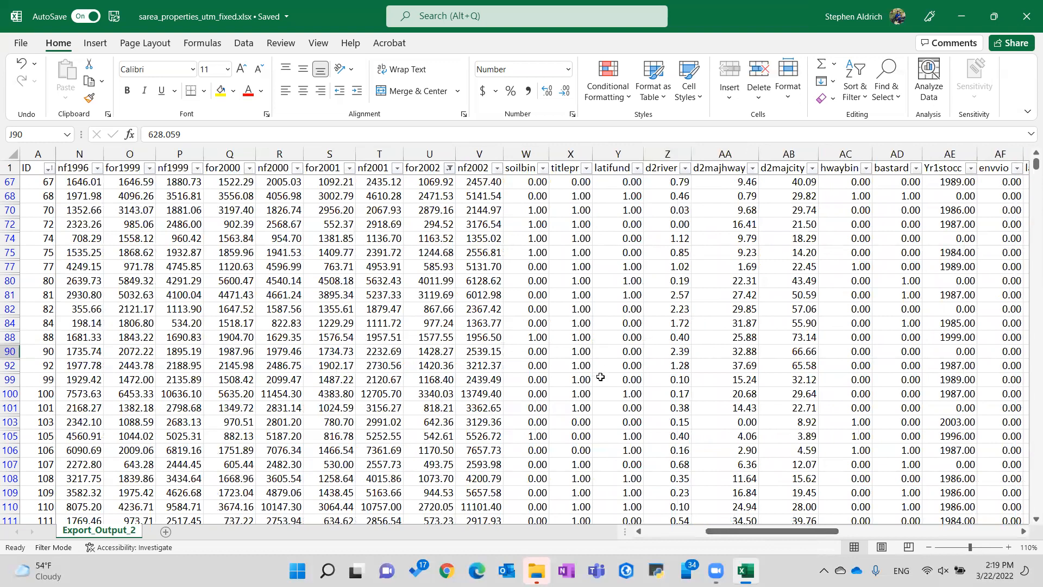
click(664, 154)
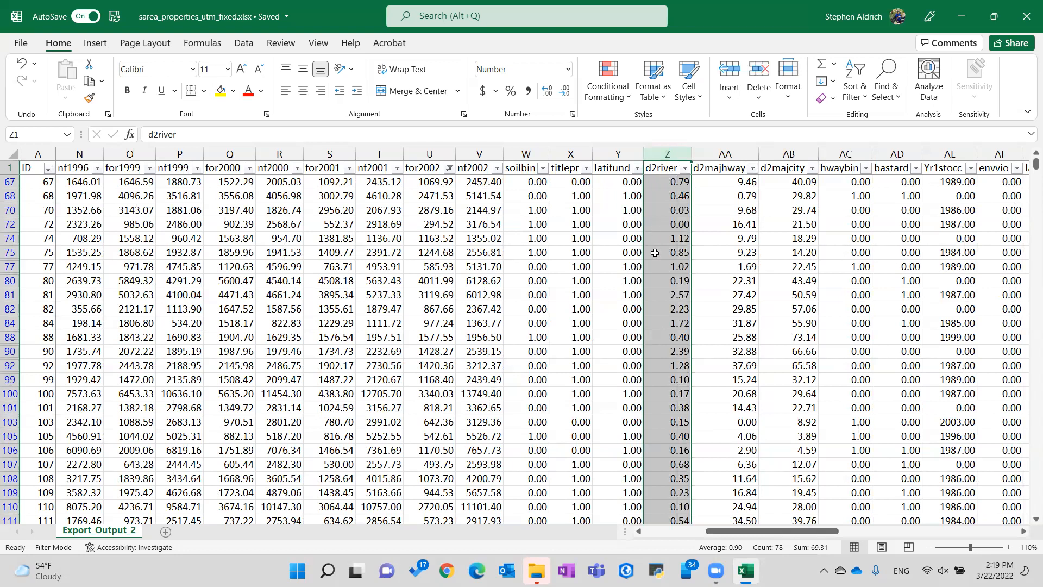
click(731, 153)
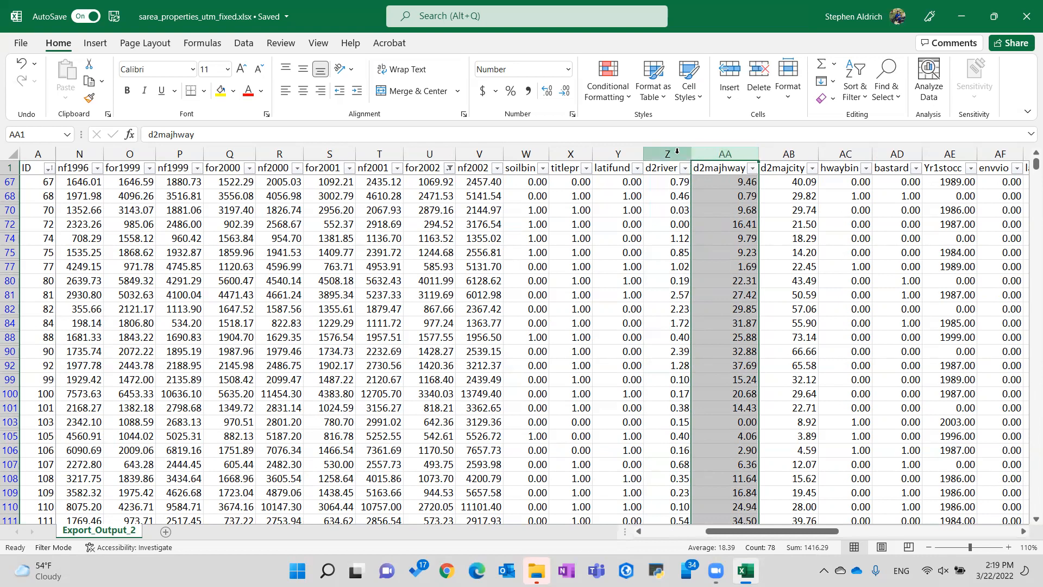
click(669, 153)
key(shift+Right)
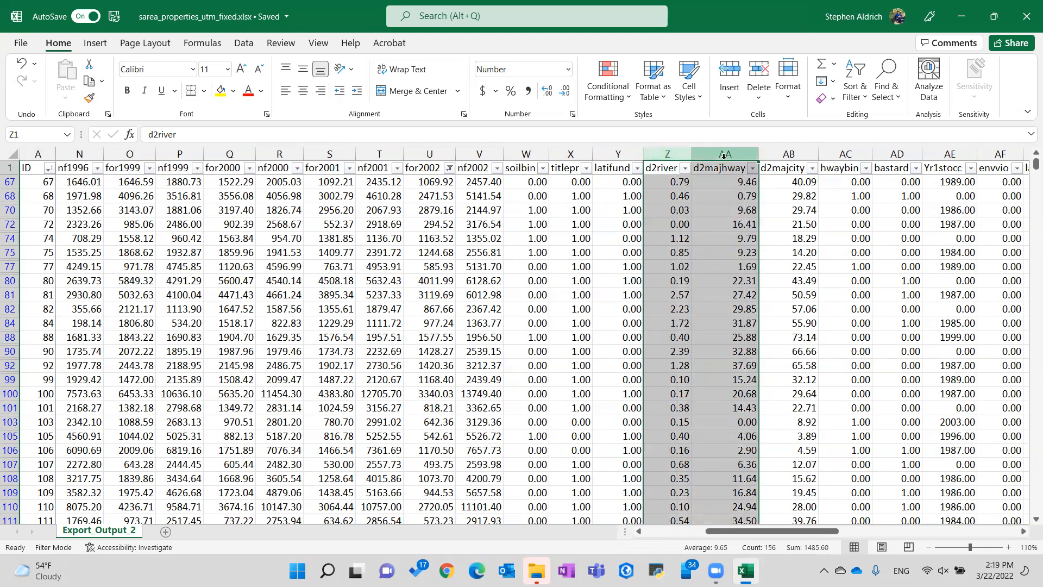
click(668, 153)
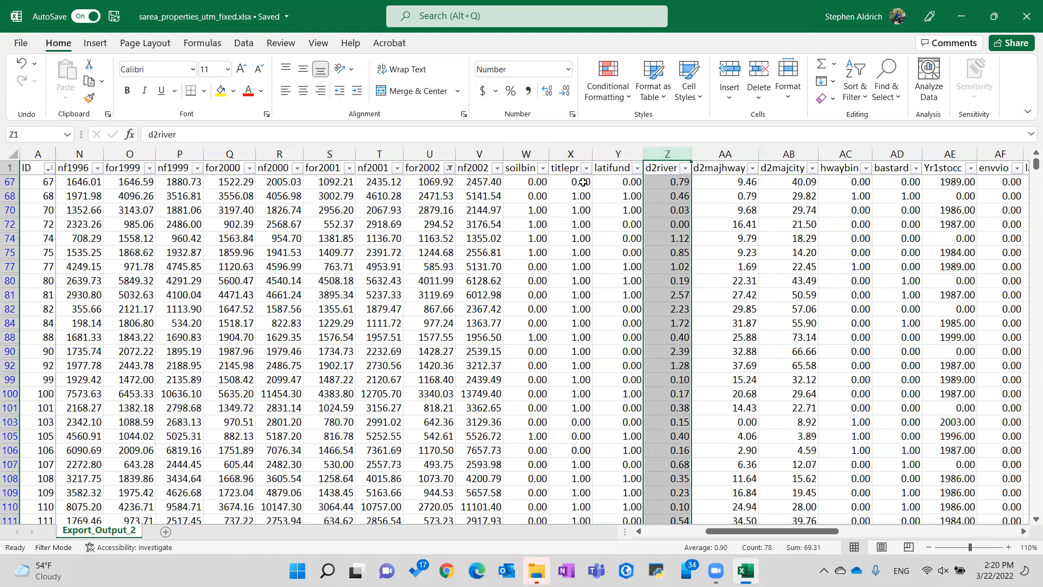
ctrl+click(429, 153)
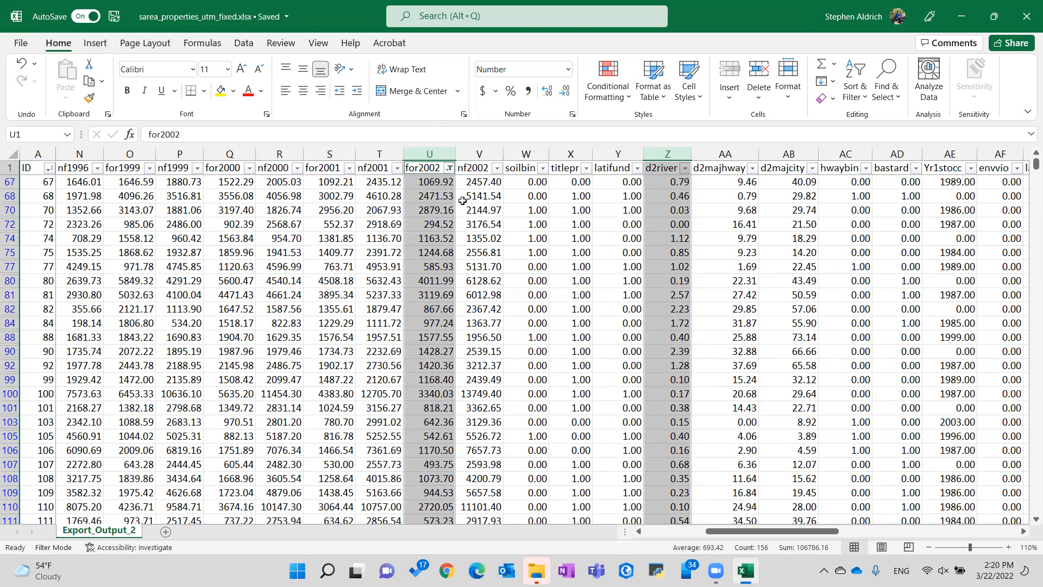
Step: Insert a scatter chart of the for2002 and d2river columns and move it over columns N to U
click(94, 43)
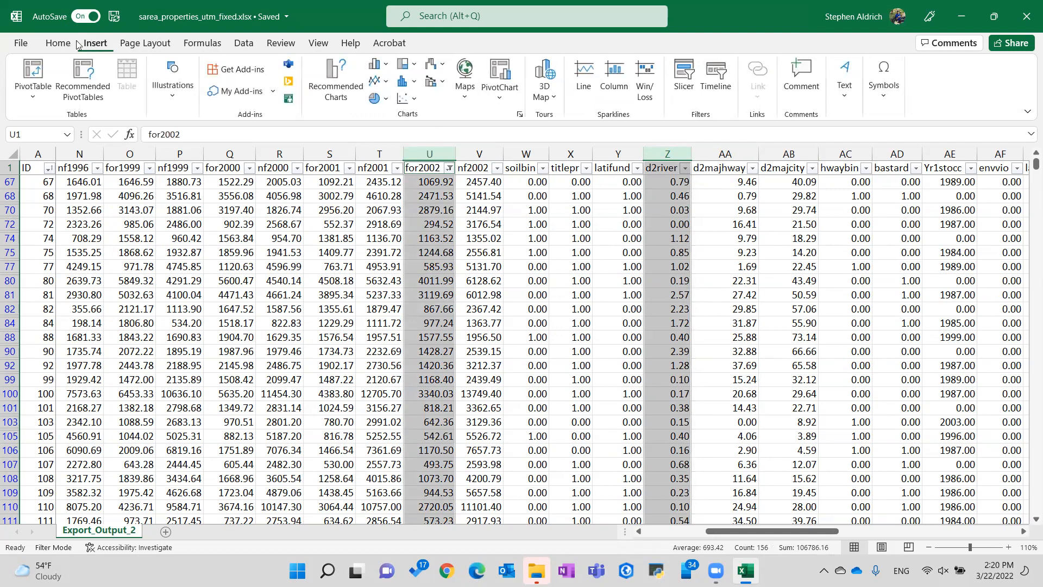
click(413, 102)
click(416, 154)
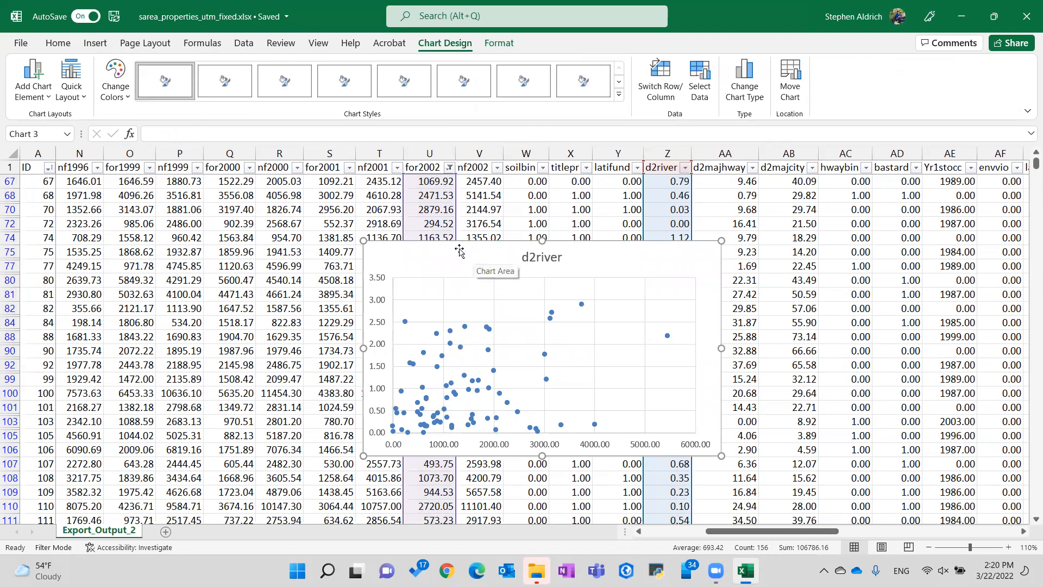
drag(459, 248, 159, 241)
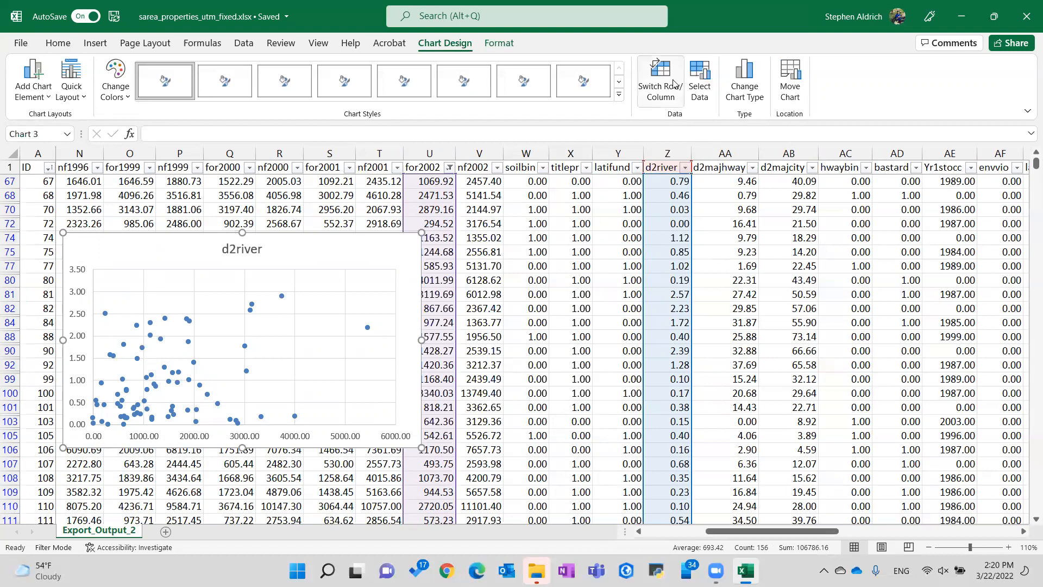
Step: Try to switch the chart's rows and columns, and set the series' X values to the d2river range Z1:Z181
click(648, 83)
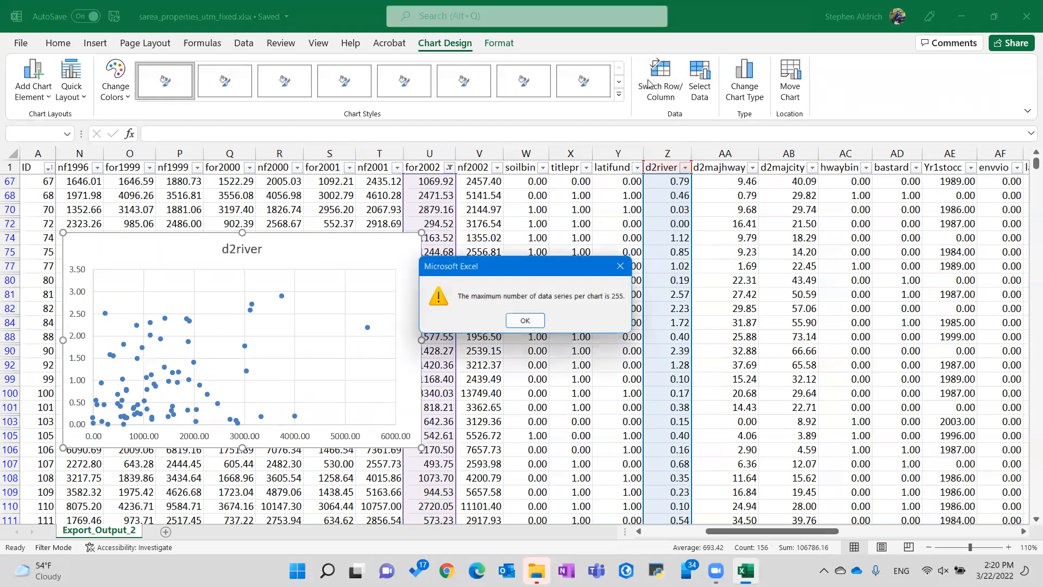
click(525, 325)
click(700, 95)
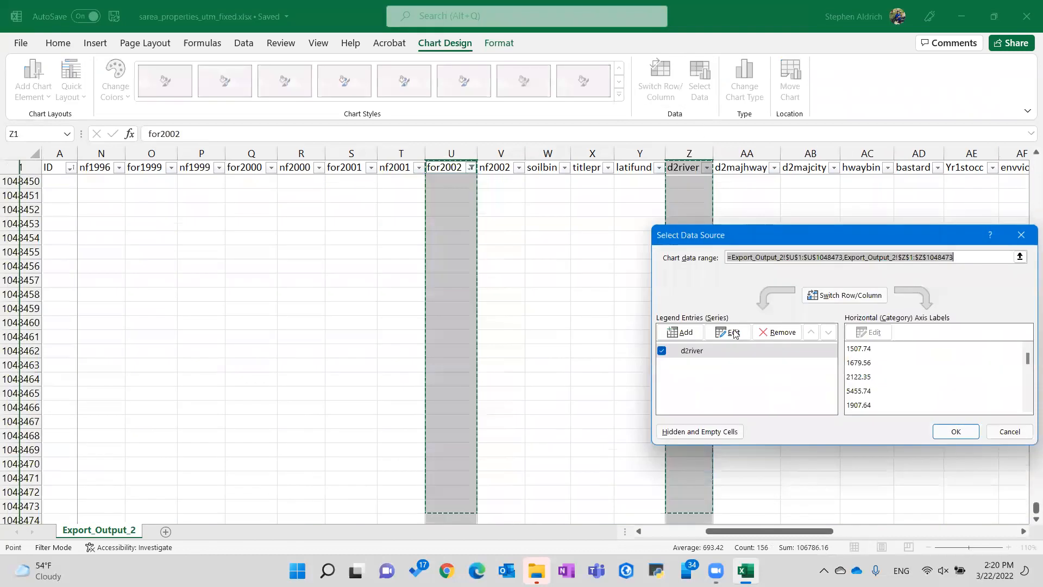
click(735, 332)
scroll(526, 326, up, 20)
scroll(531, 337, up, 20)
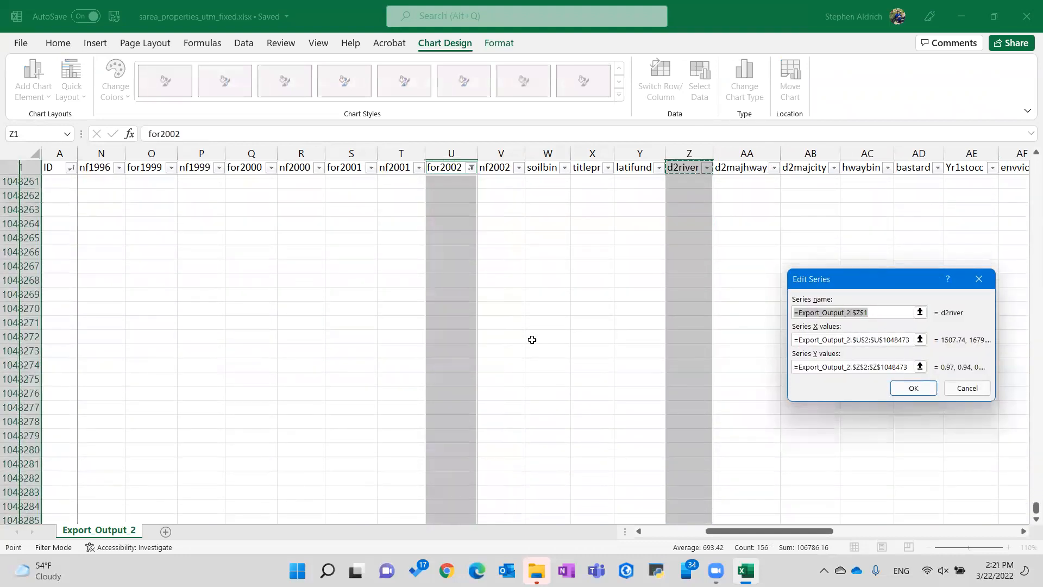
drag(1036, 508, 1030, 152)
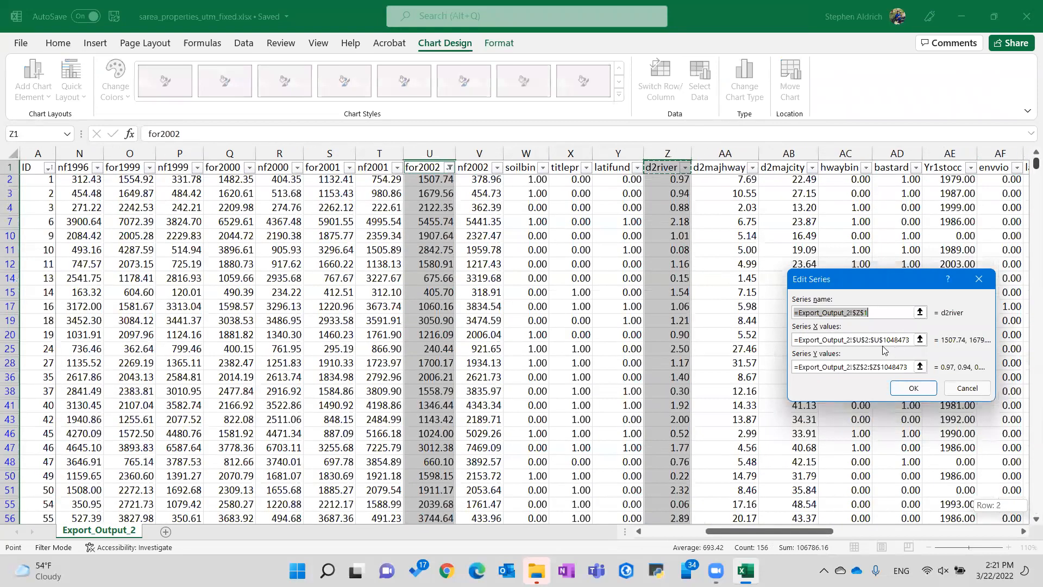
click(920, 340)
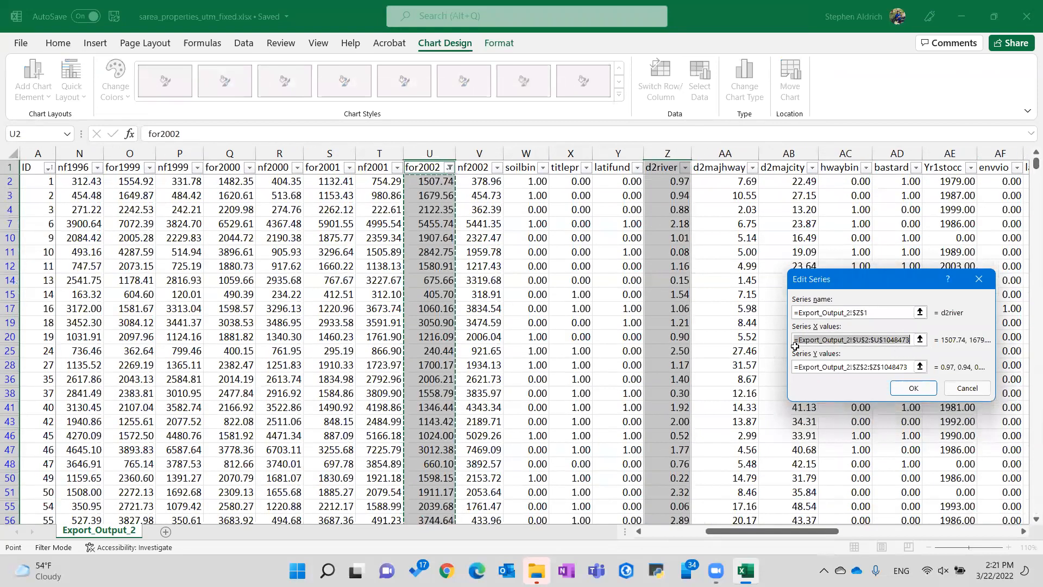
click(671, 167)
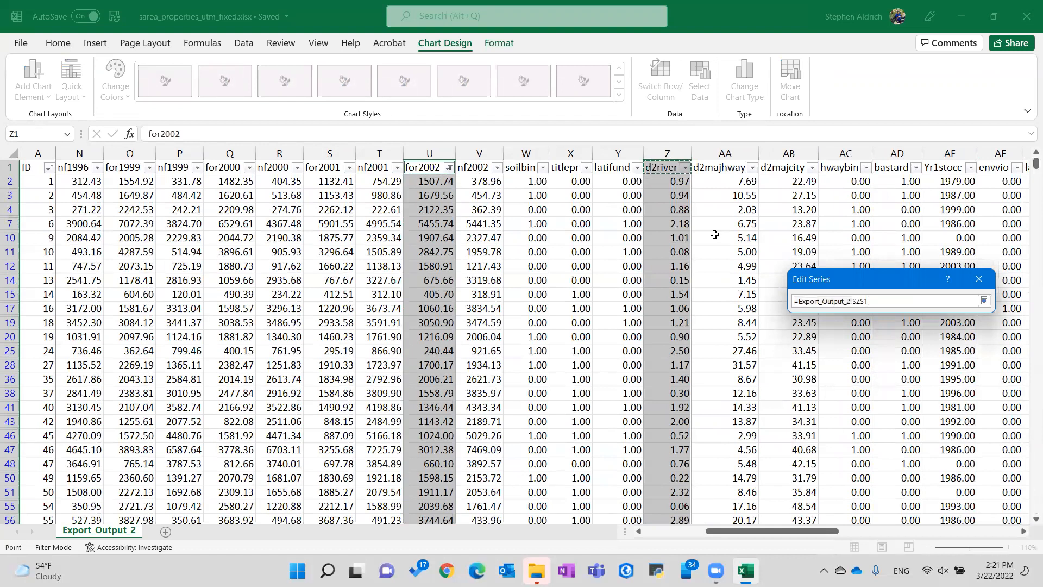
key(ctrl+shift+Down)
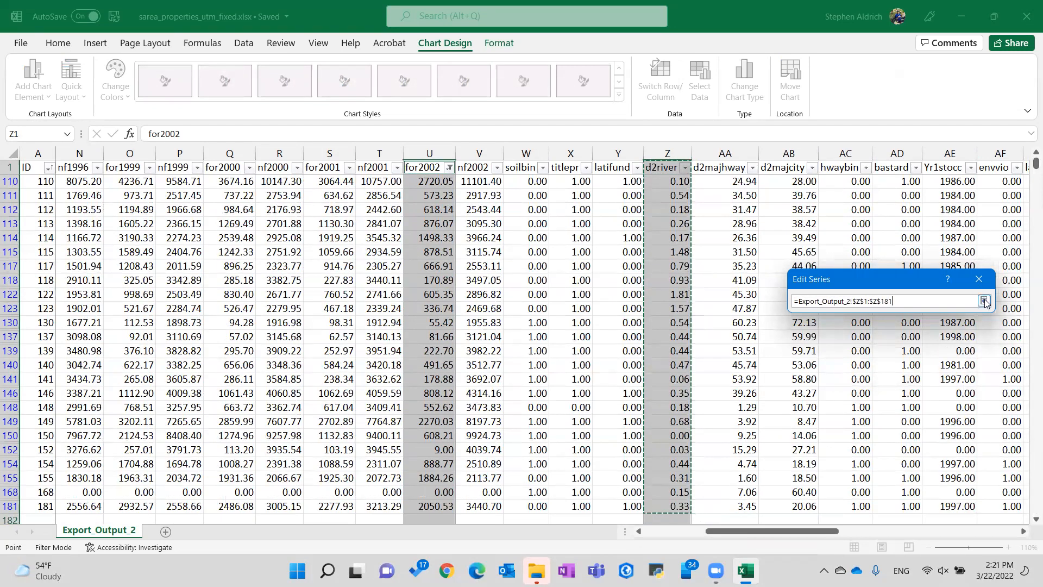
key(Return)
Step: Set the series' Y values to the for2002 range U1:U181 and apply the changed data source
click(921, 367)
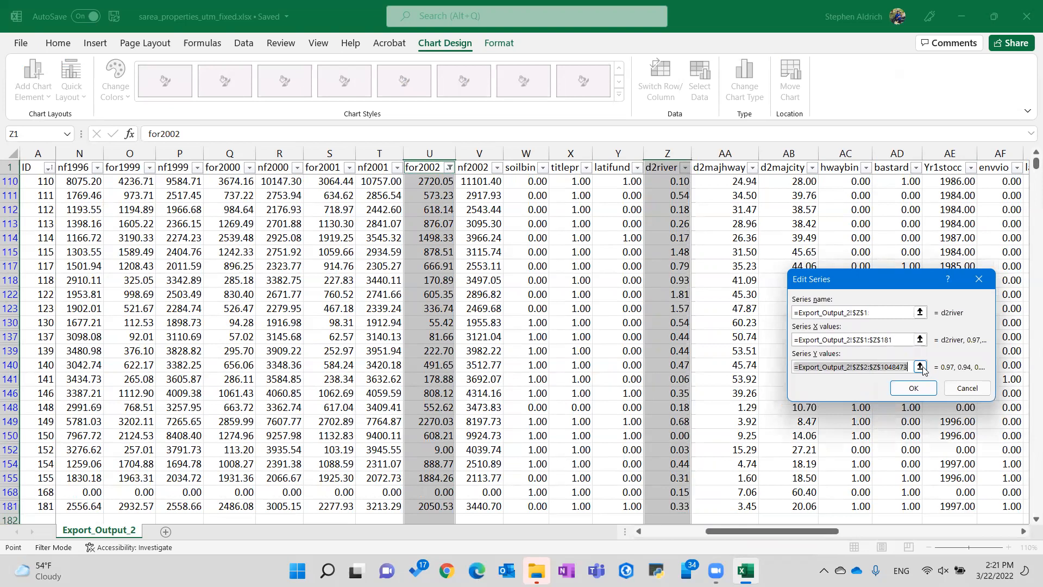
click(431, 169)
key(ctrl+shift+Down)
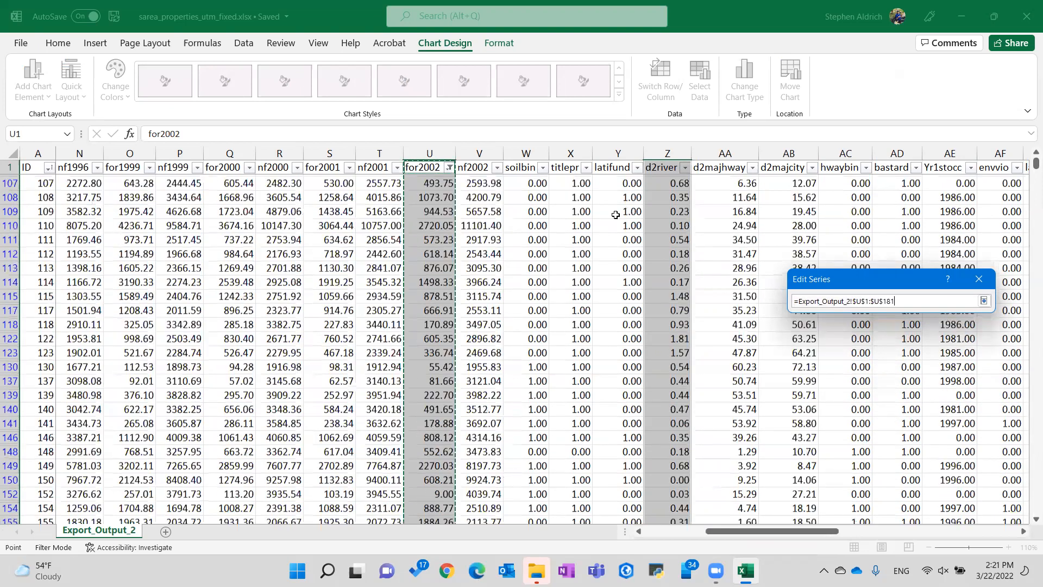
click(985, 302)
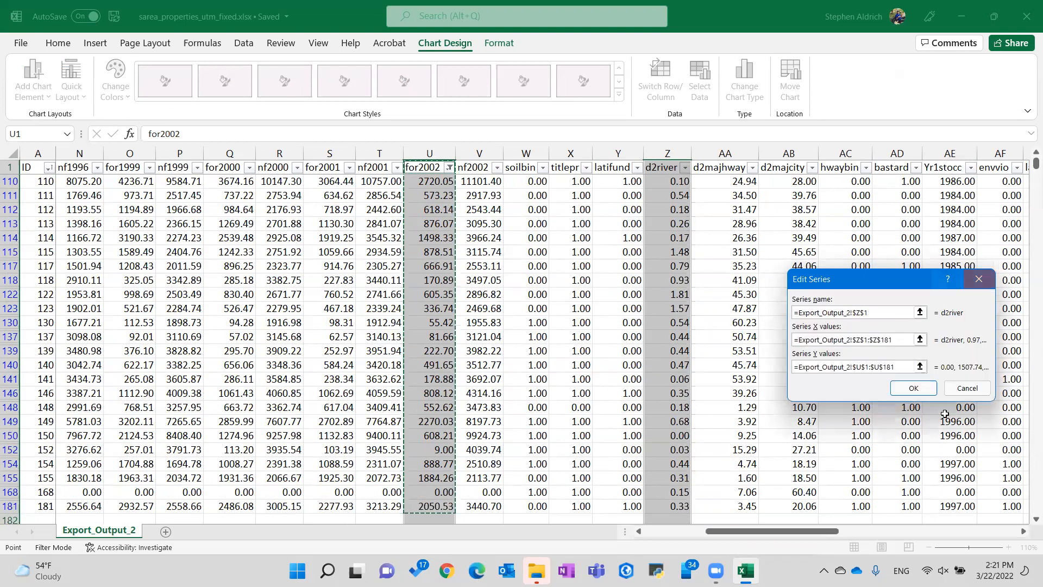
click(915, 388)
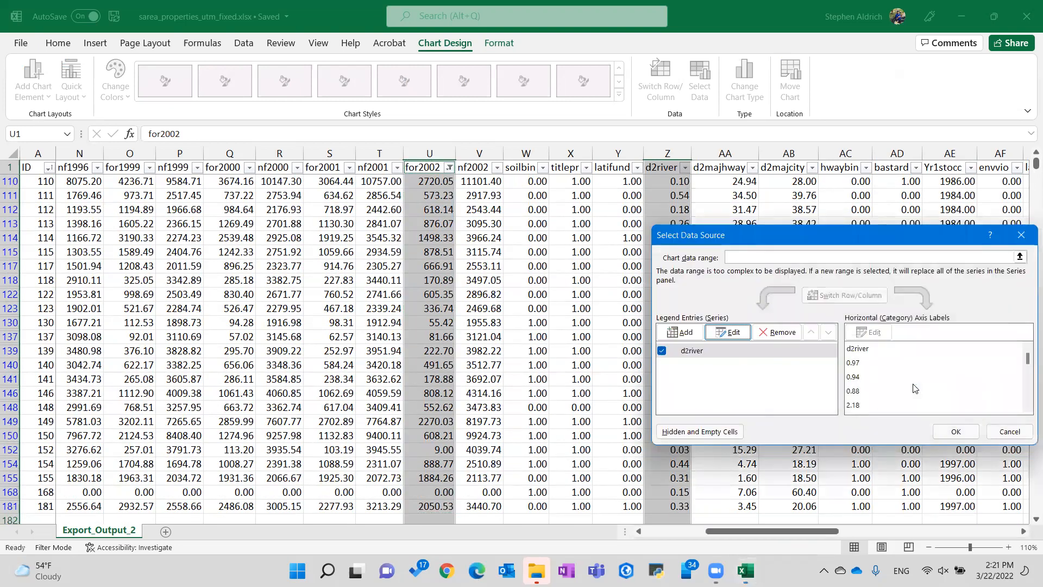
click(956, 431)
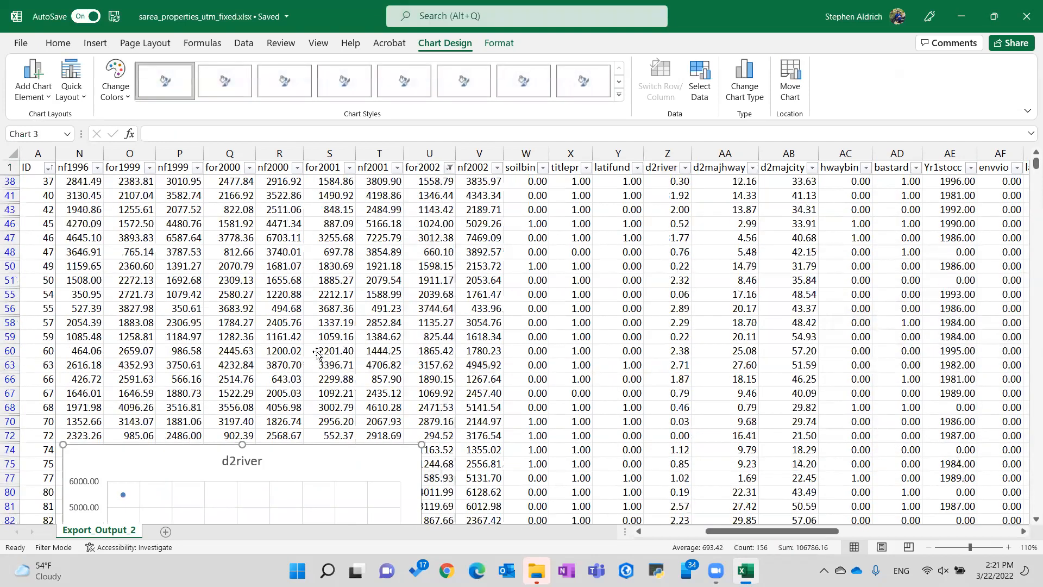
Step: Move the scatter chart up and across to cover columns T to AA
scroll(318, 359, down, 4)
click(300, 313)
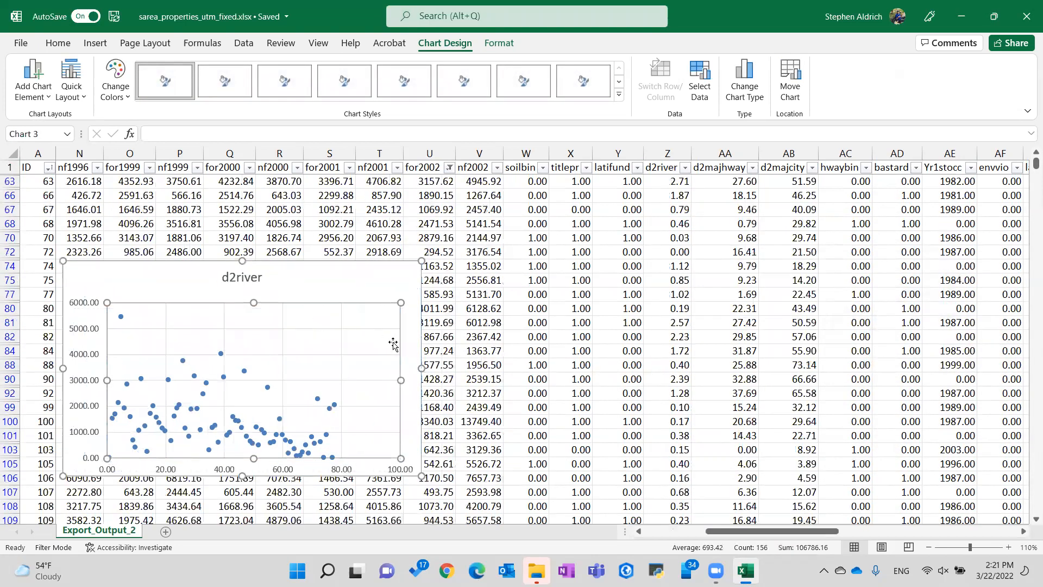
drag(109, 455, 426, 371)
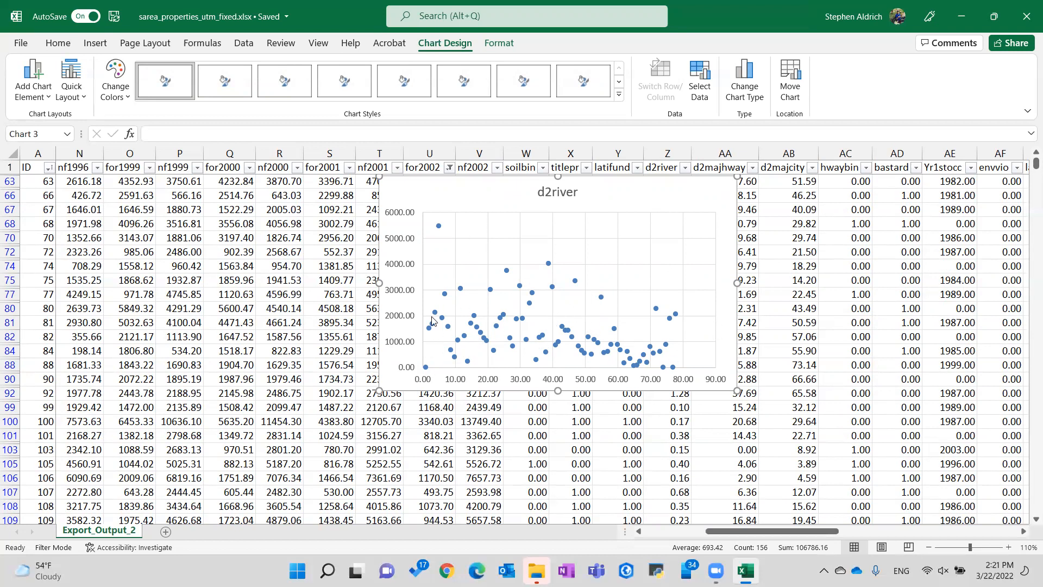
right_click(596, 269)
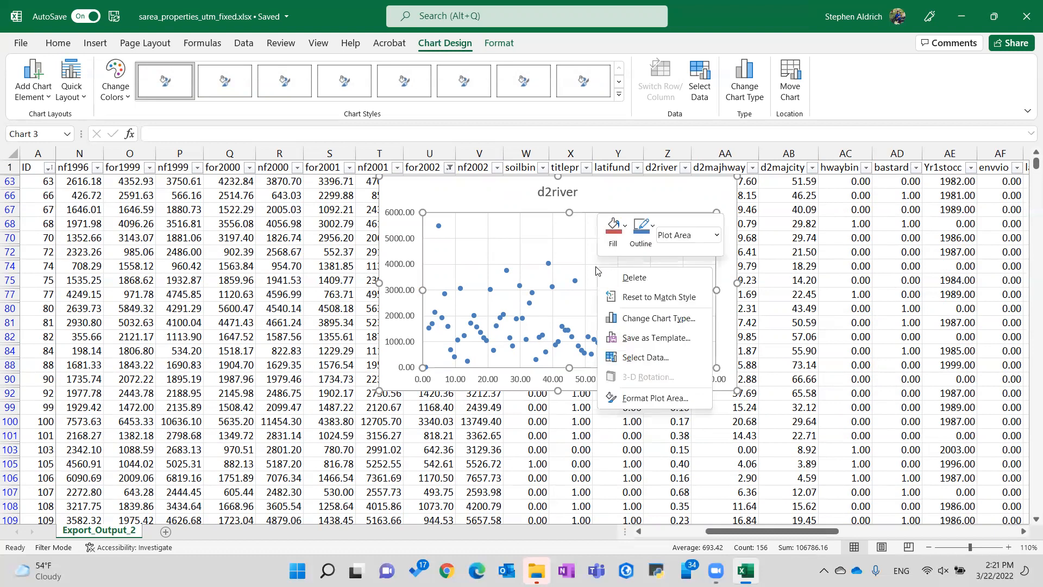
click(601, 190)
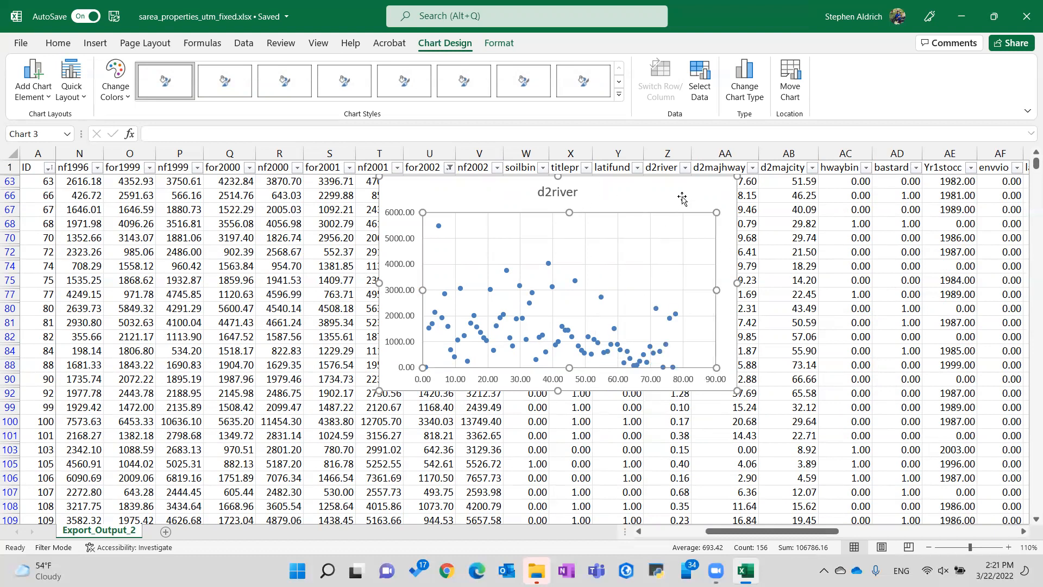
click(682, 198)
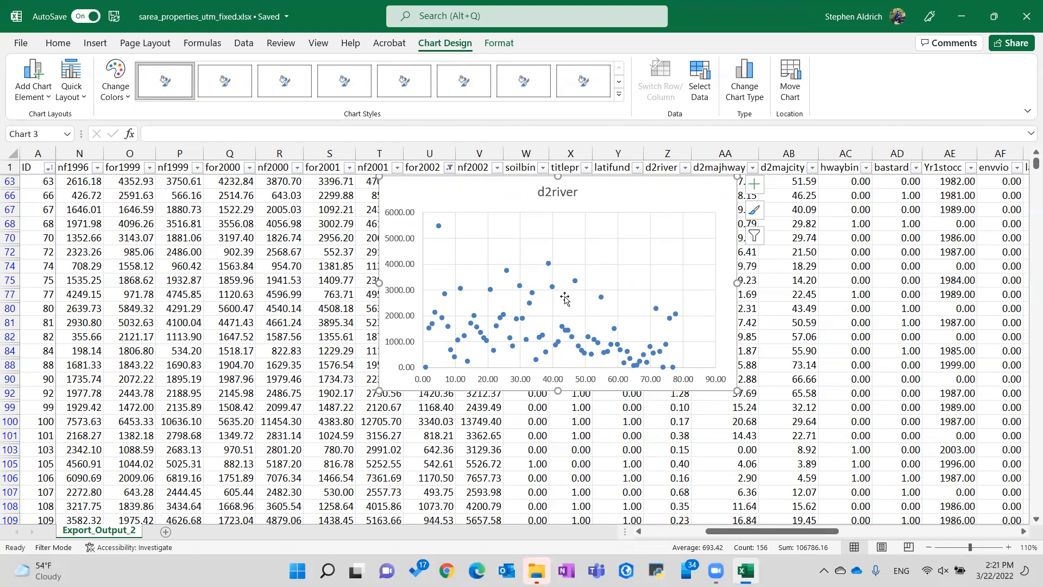
Step: Add a linear trendline to the d2river data series in the scatter chart
click(553, 288)
right_click(552, 288)
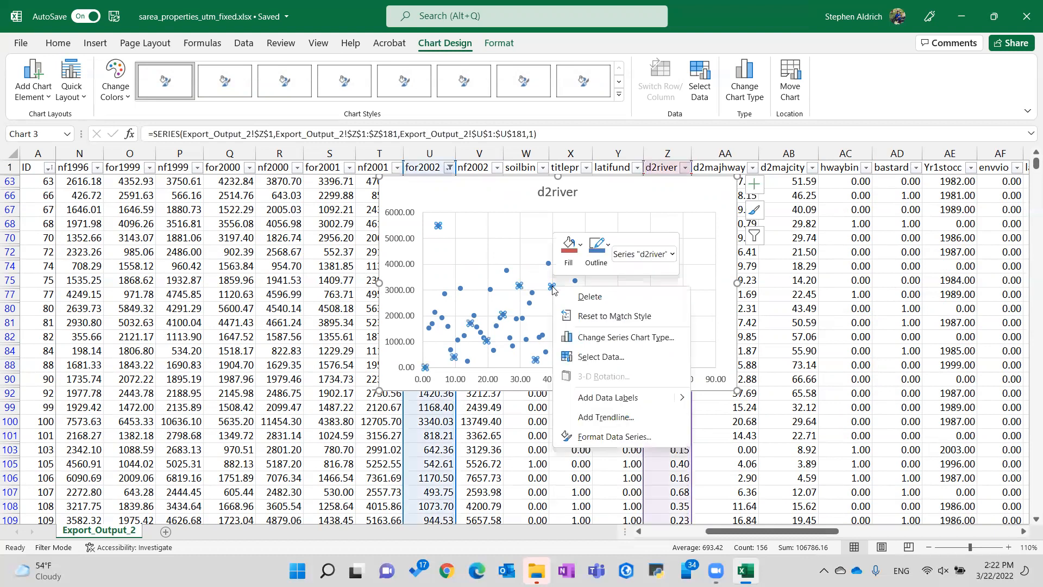
click(605, 416)
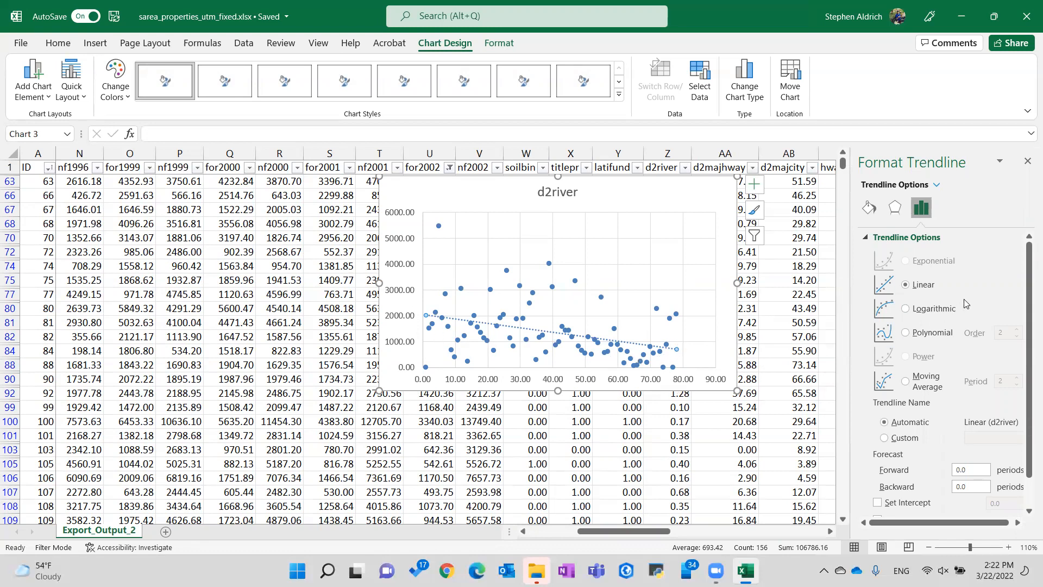
Step: Try the polynomial and moving average trendline types, and return the trendline to Linear
click(906, 334)
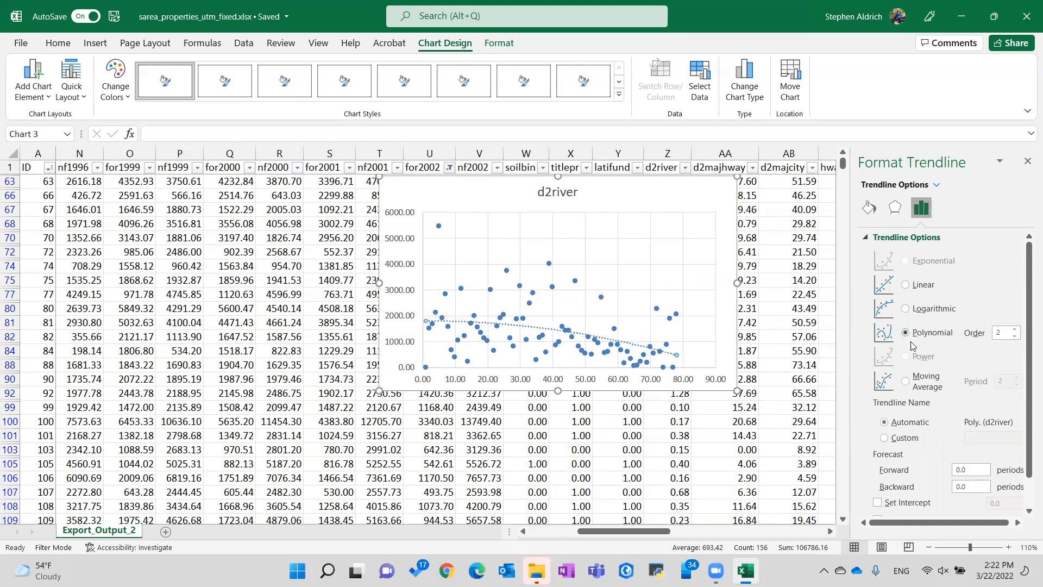
click(906, 381)
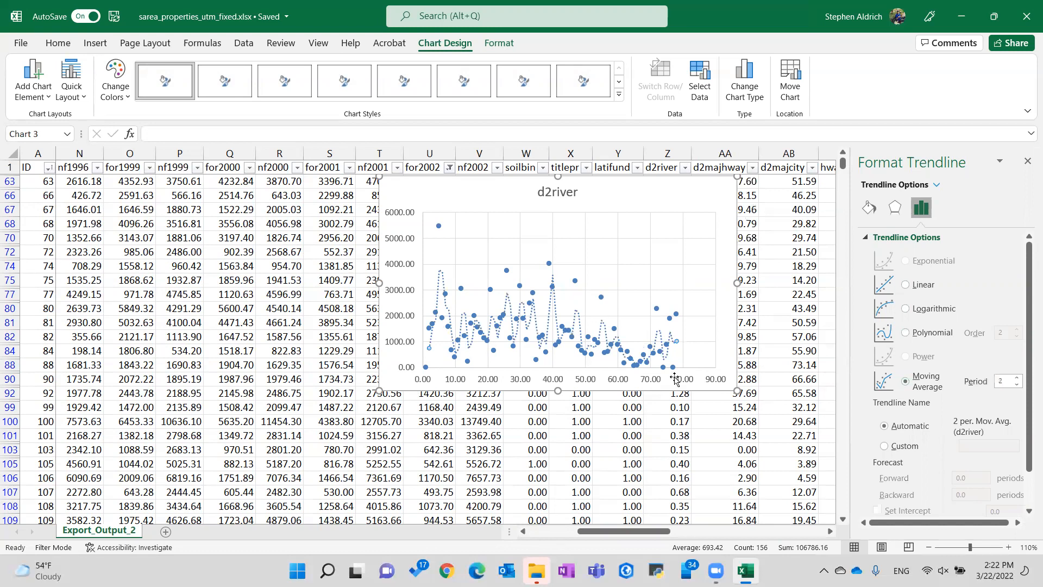
click(905, 284)
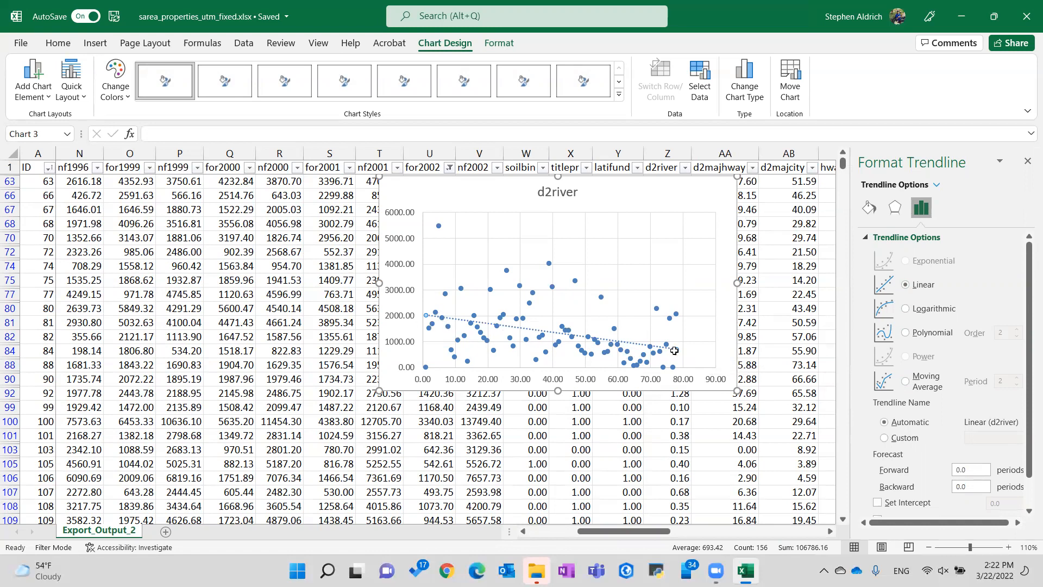
Step: Move the scatter chart down and across to about columns R to Y, and add primary horizontal and primary vertical axis titles
drag(662, 208, 378, 281)
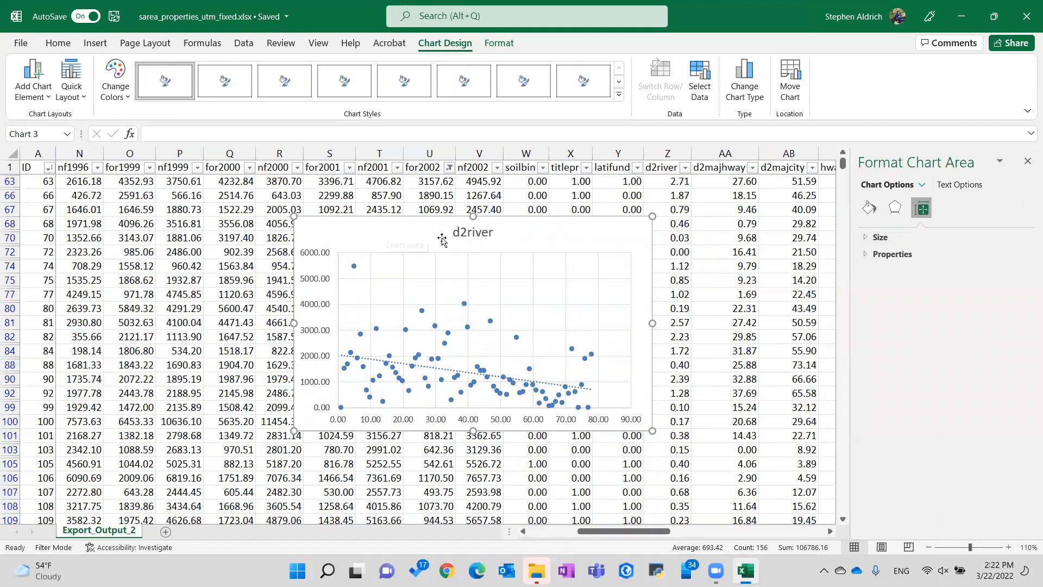
click(35, 92)
mouse_move(42, 142)
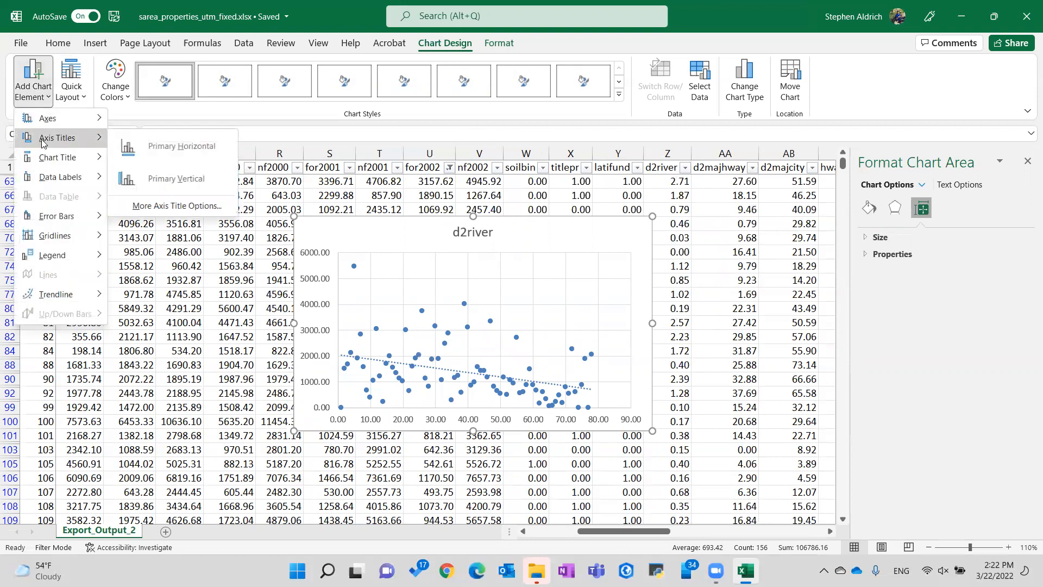
click(146, 145)
click(33, 86)
mouse_move(81, 137)
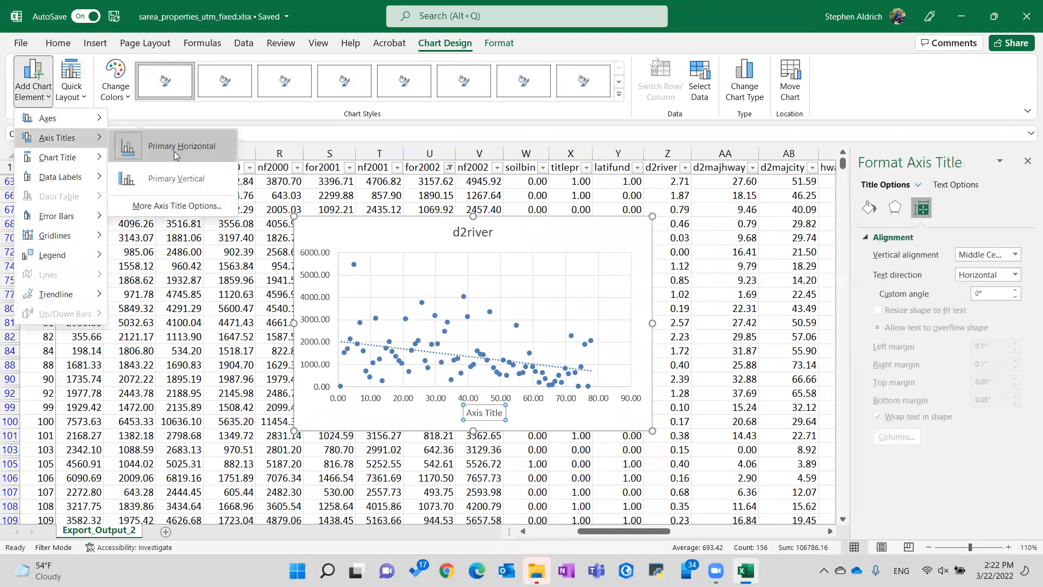
click(178, 185)
Step: Set the chart's horizontal axis title to "Distance to River (Km)"
double_click(506, 413)
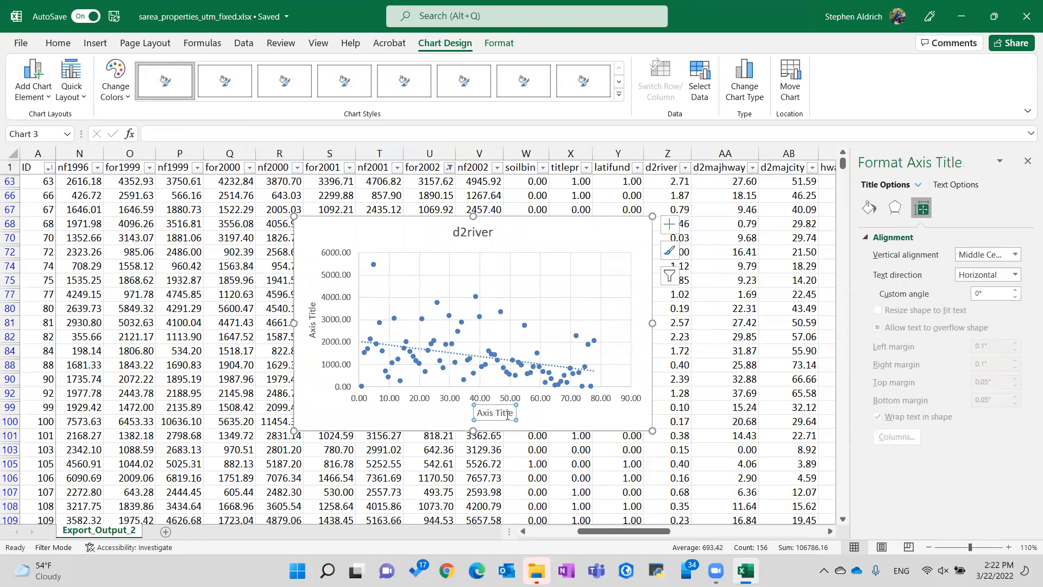
triple_click(505, 414)
text(Distance t)
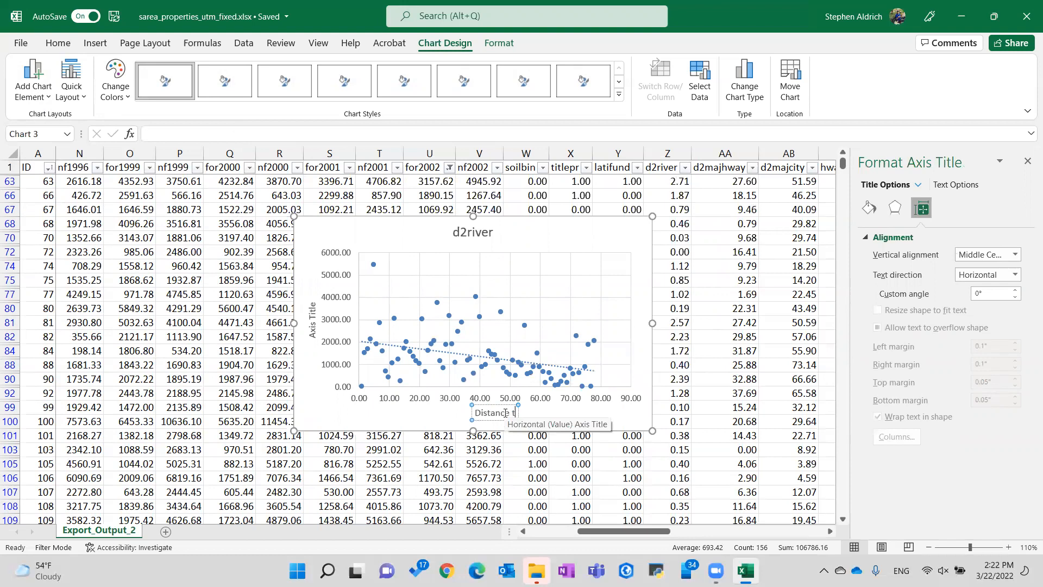
text(o River (Km))
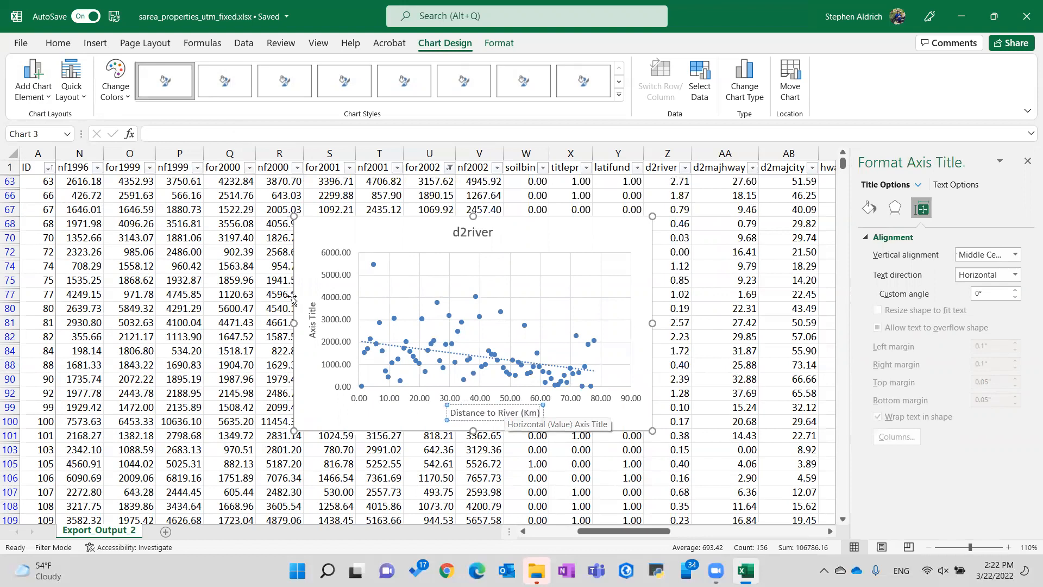
Step: Set the chart's vertical axis title to "2002 Forest Cover (ha)" on a single line, replacing all the placeholder text
double_click(314, 319)
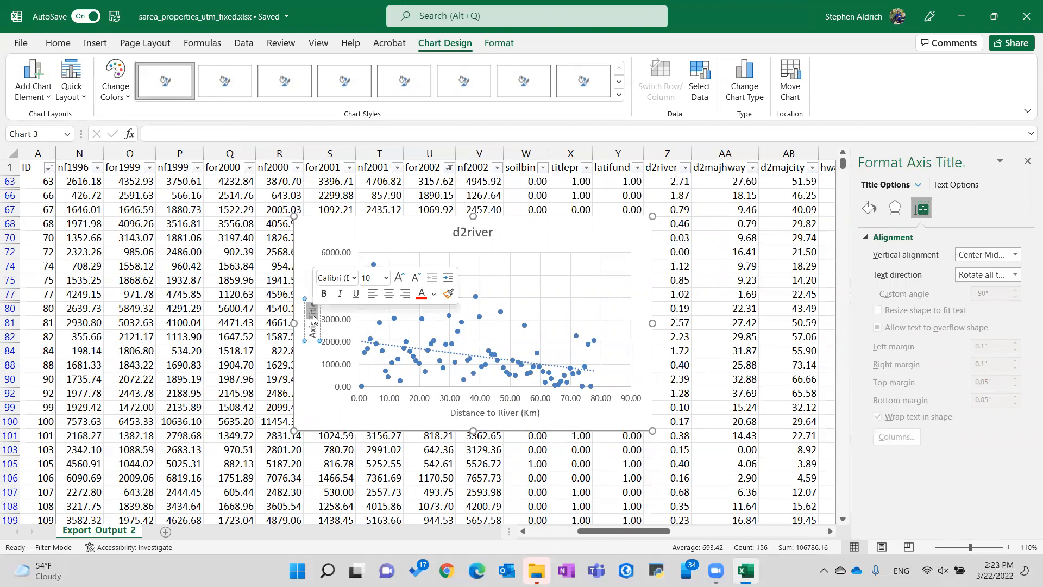
double_click(313, 329)
key(Delete)
key(Delete)
text(2002 Forest Cover (ha))
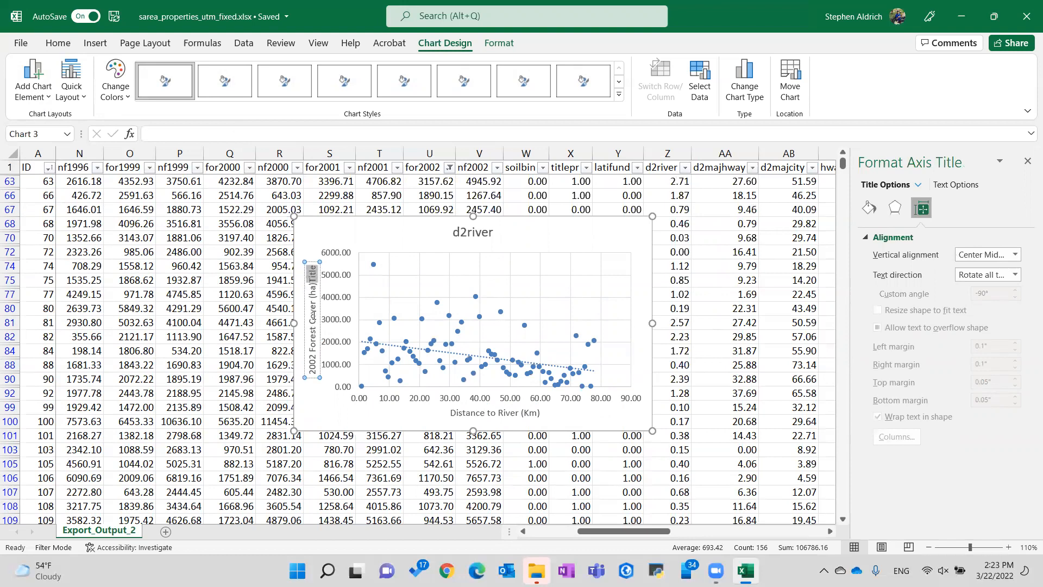
key(Delete)
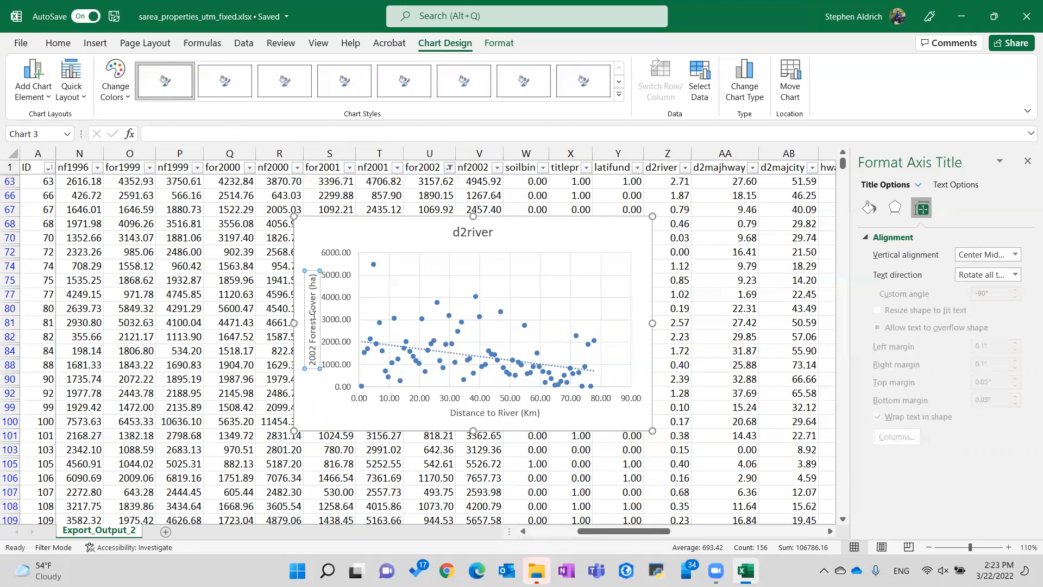
key(Return)
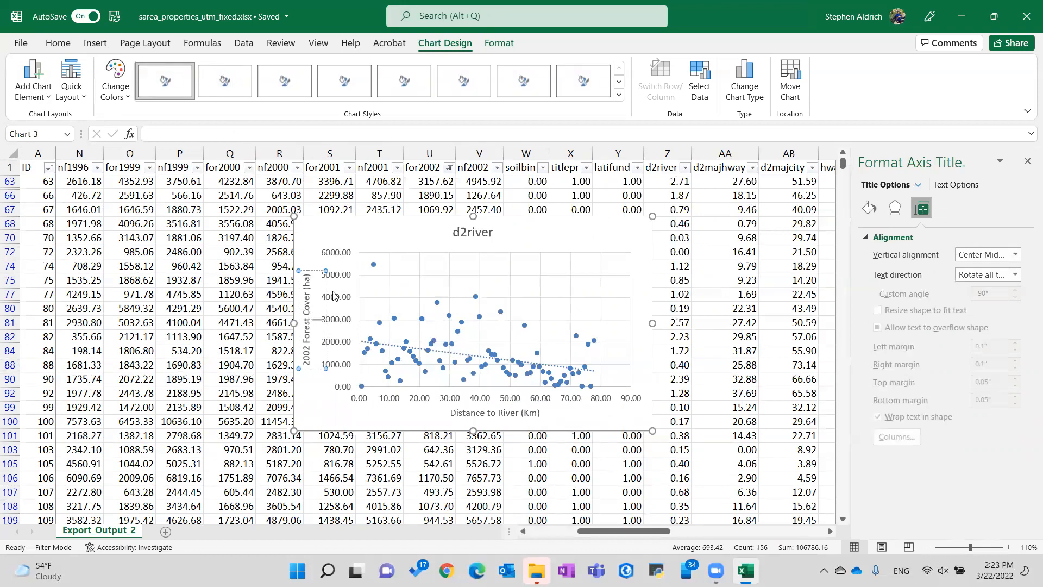
key(BackSpace)
Step: Change the chart title to "Forest Cover is Higher near Rivers", without a trailing line break
double_click(472, 236)
text(Forest Cover is Higher near Rivers)
key(Return)
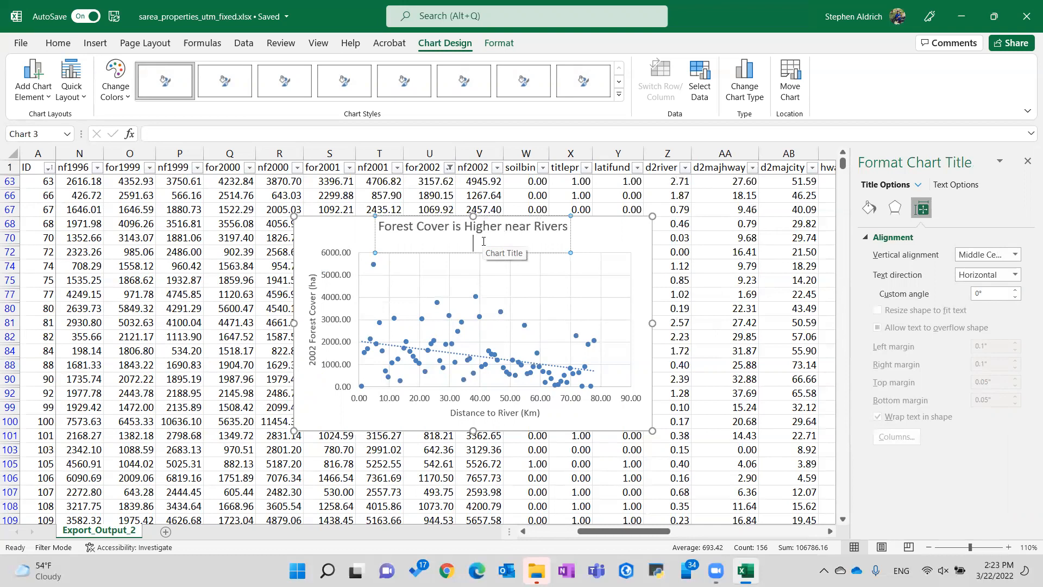
key(BackSpace)
Step: Move the scatter chart up and across to cover columns N to T, clear of the for2002 column
click(610, 248)
drag(612, 231, 379, 211)
drag(453, 238, 453, 237)
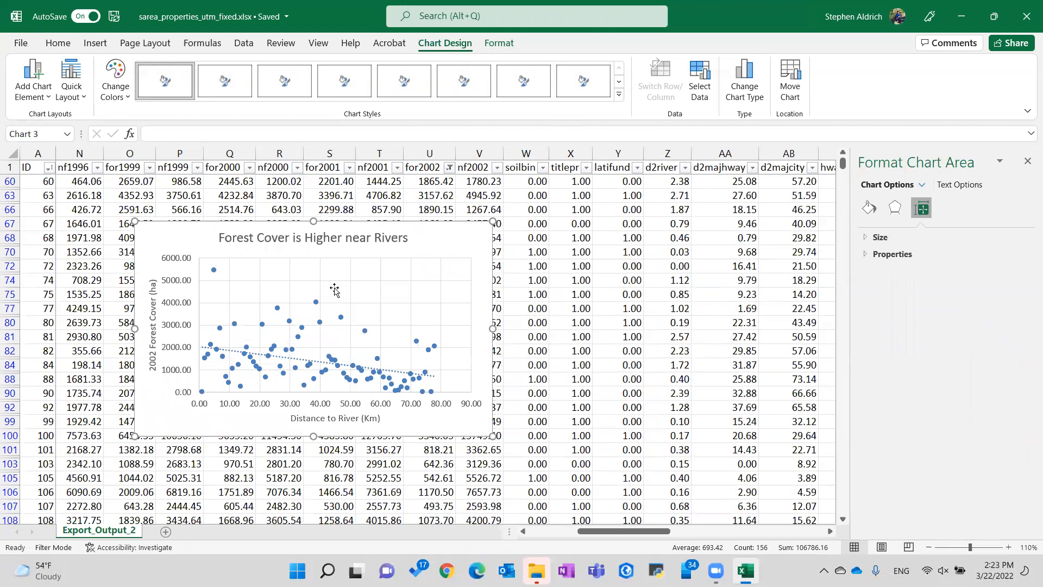
drag(410, 243, 325, 201)
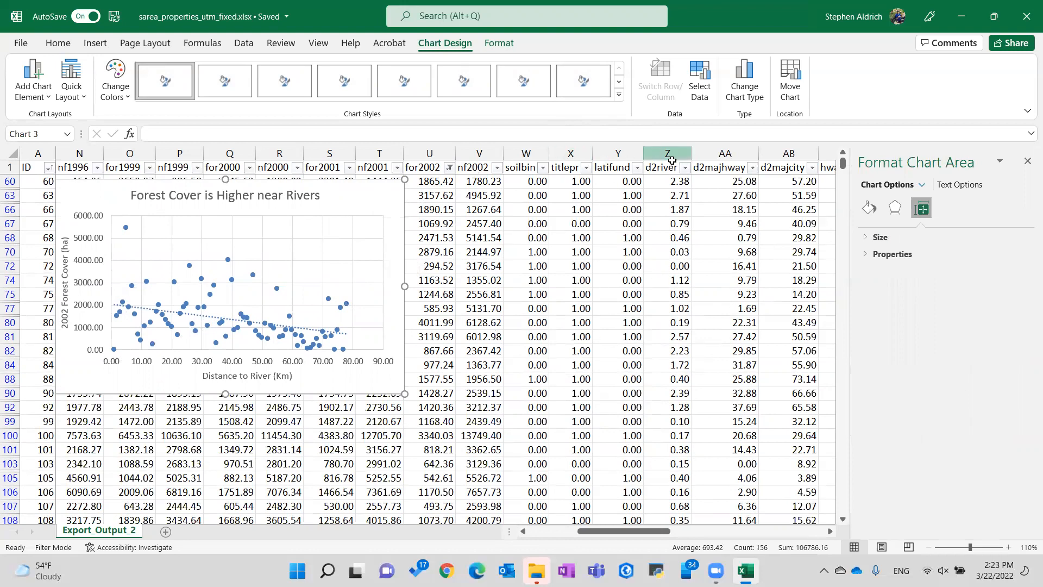
Step: Enter the label "Correlation between D2River and For2002" in cell U184 below the data
scroll(631, 340, down, 5)
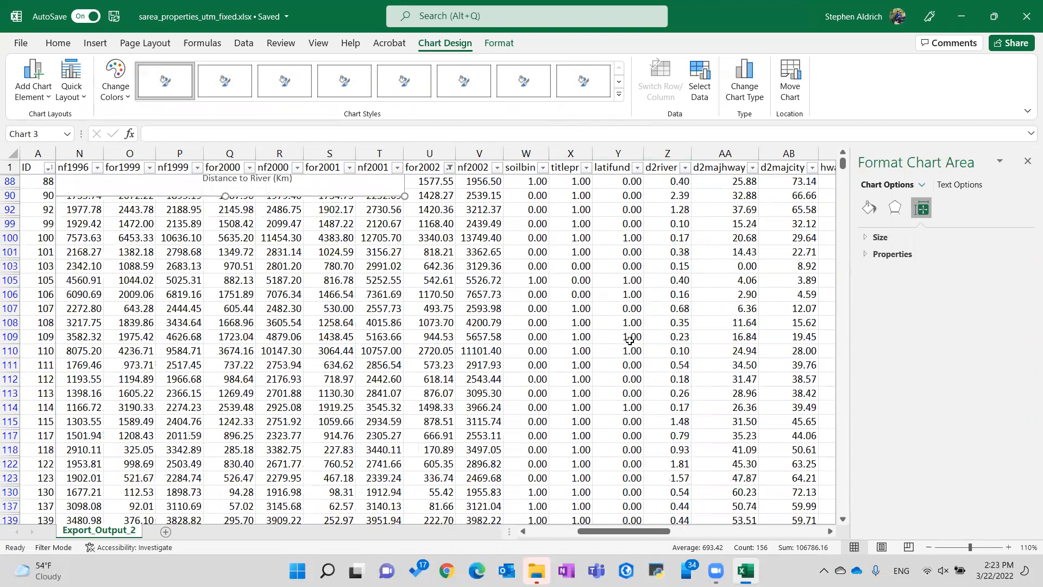
scroll(630, 340, down, 7)
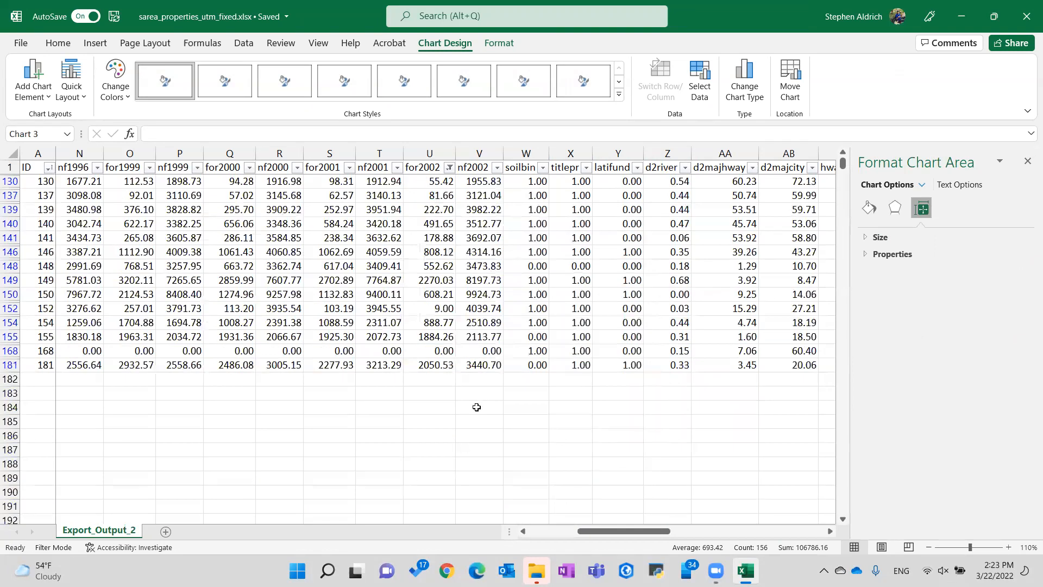
click(432, 410)
text(Correlation between)
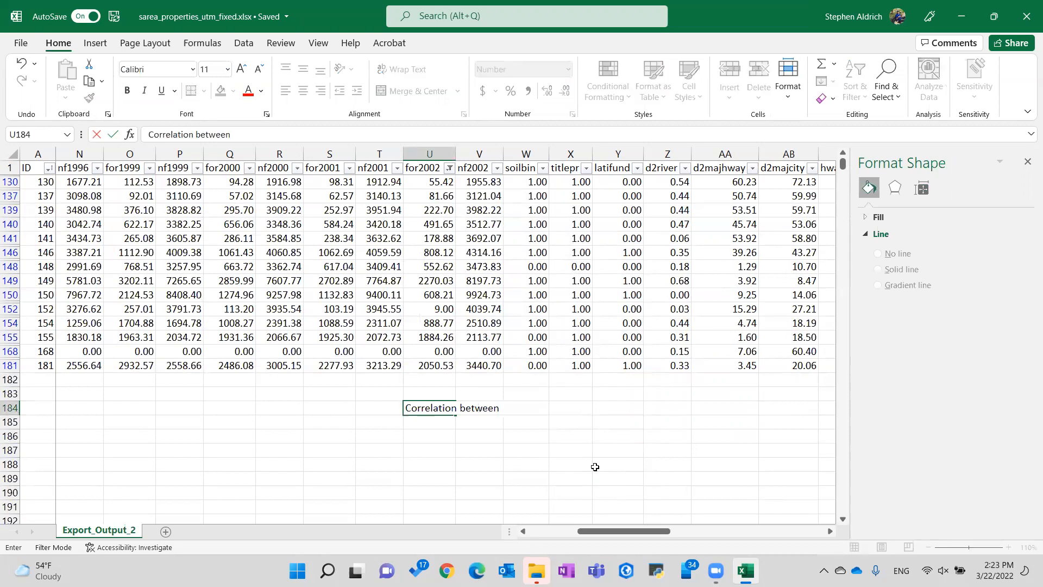
text( D2River and FOr2002)
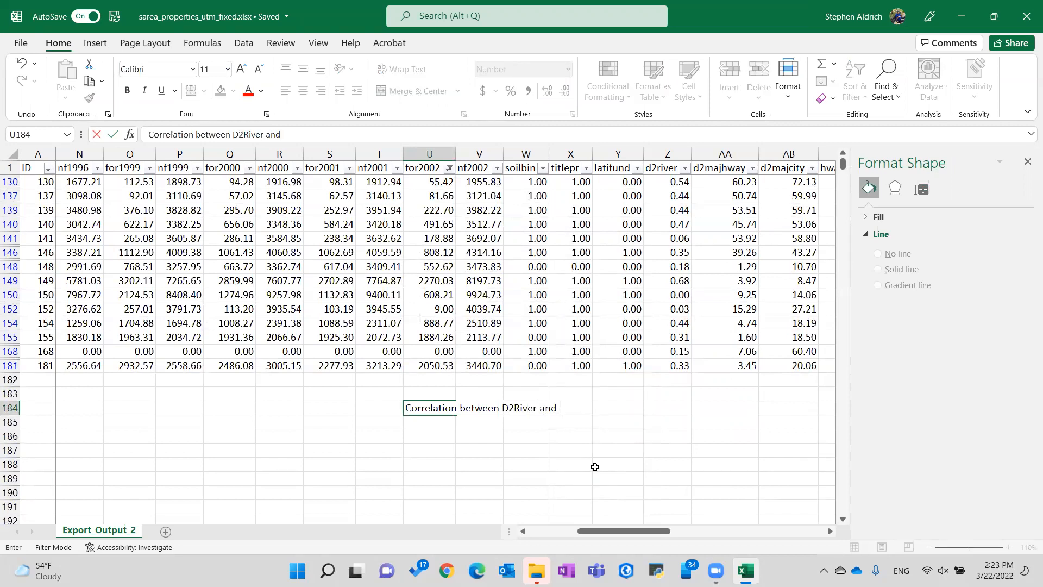
key(BackSpace)
key(BackSpace)
key(BackSpace)
key(BackSpace)
key(BackSpace)
text(or2002)
key(Return)
key(Up)
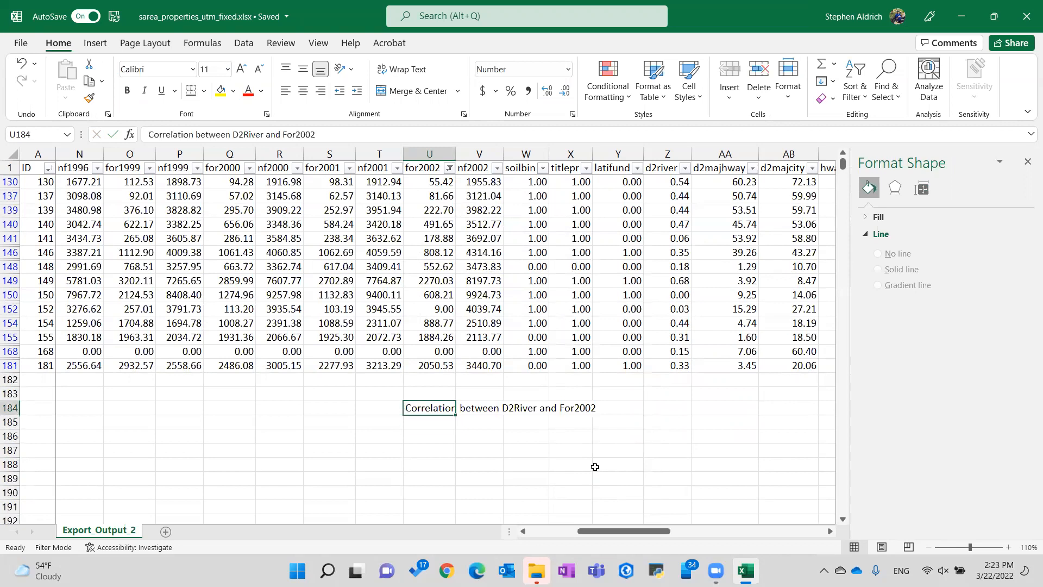
Step: Calculate the correlation in cell Z184 with =CORREL(Z1:Z181, U1:U181), using the d2river and for2002 columns, and check the formula
key(Right)
click(641, 408)
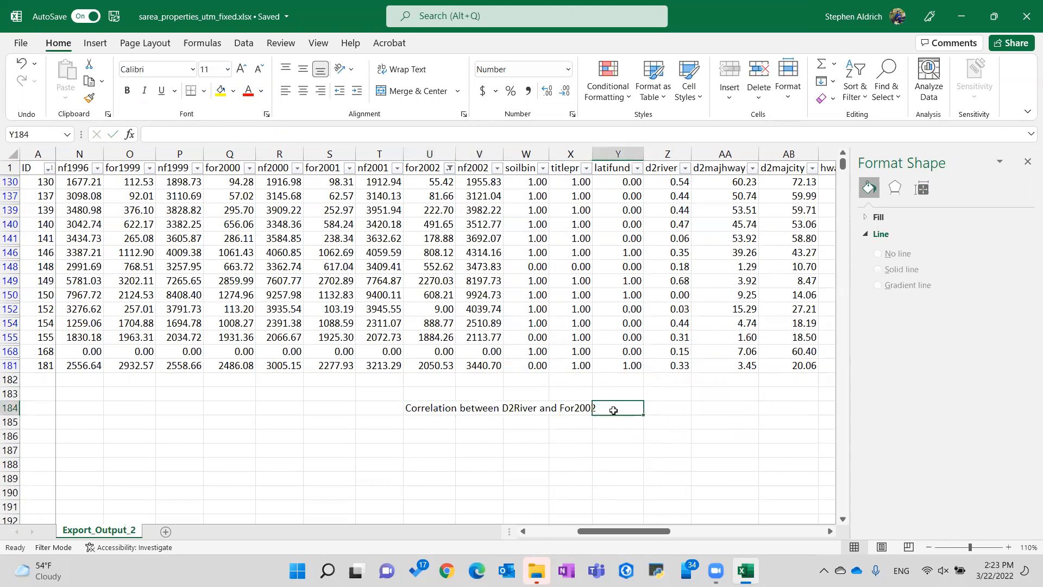
click(671, 409)
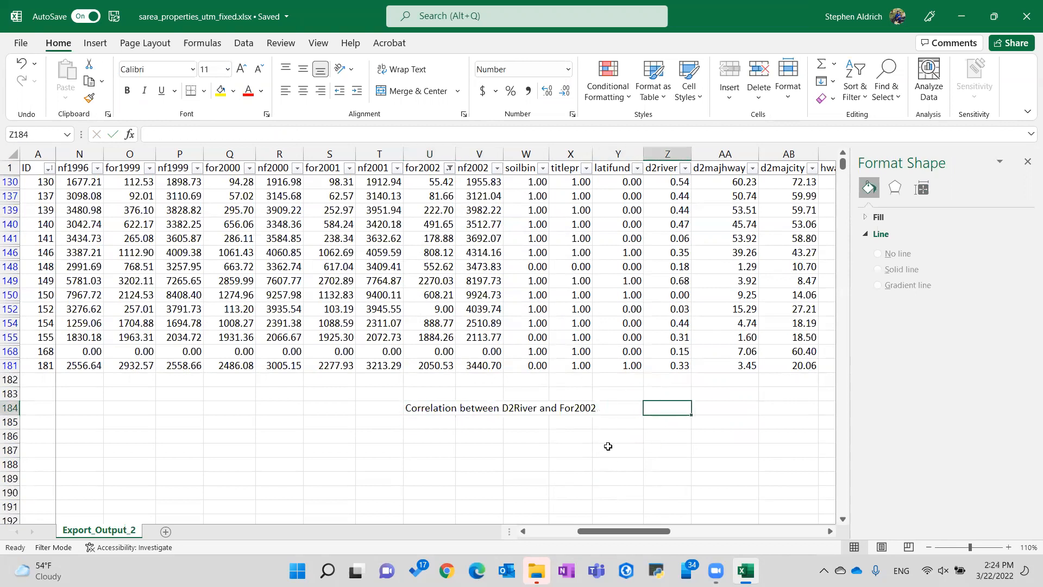
text(=correl)
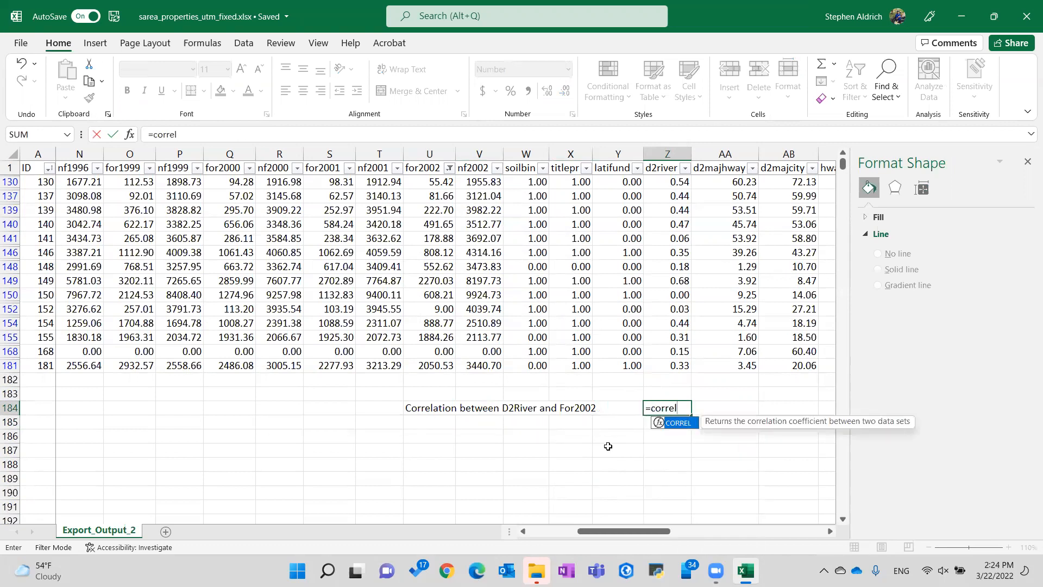
text(()
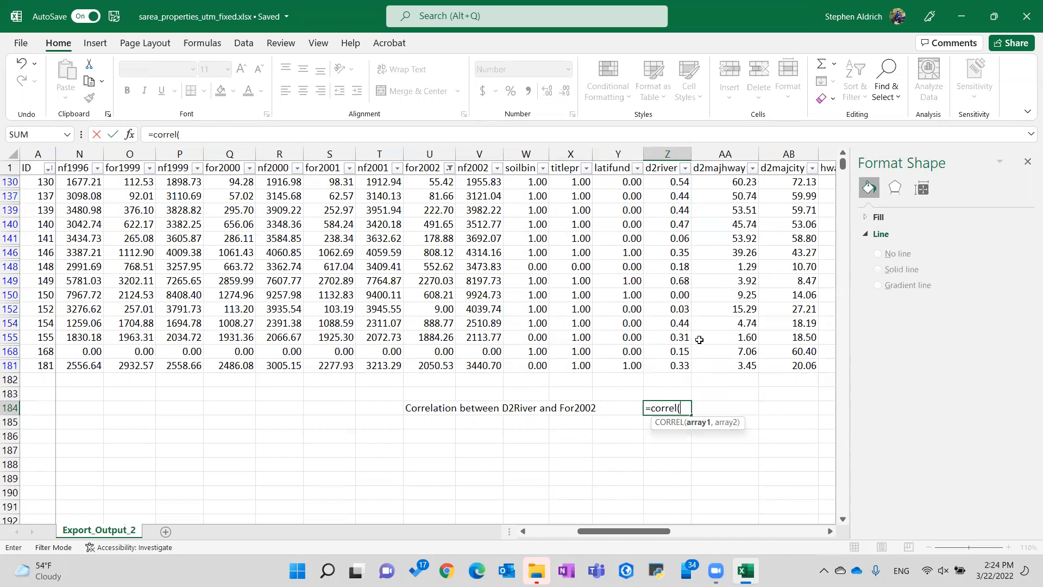
click(678, 364)
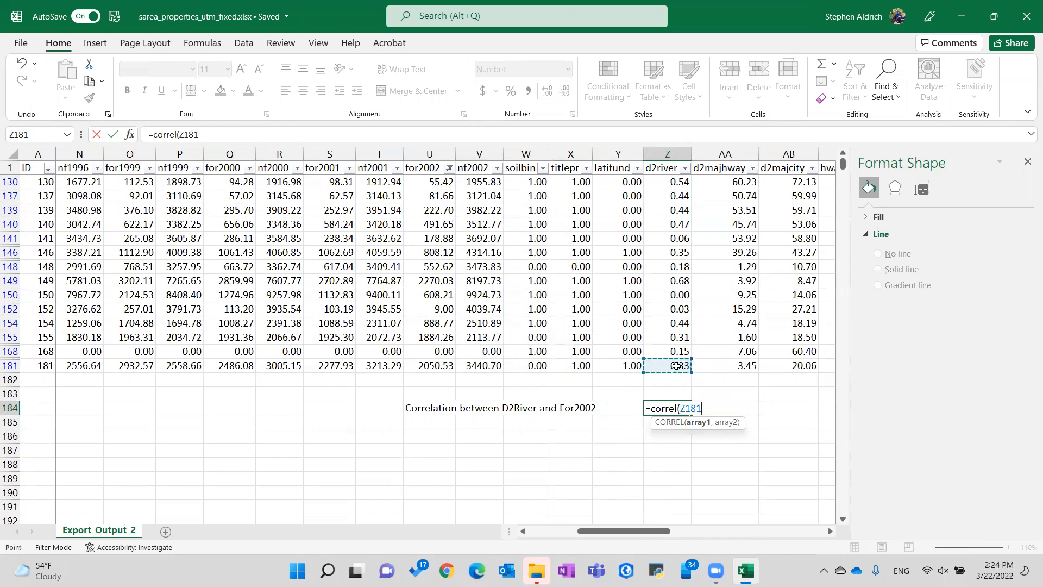
key(ctrl+shift+Up)
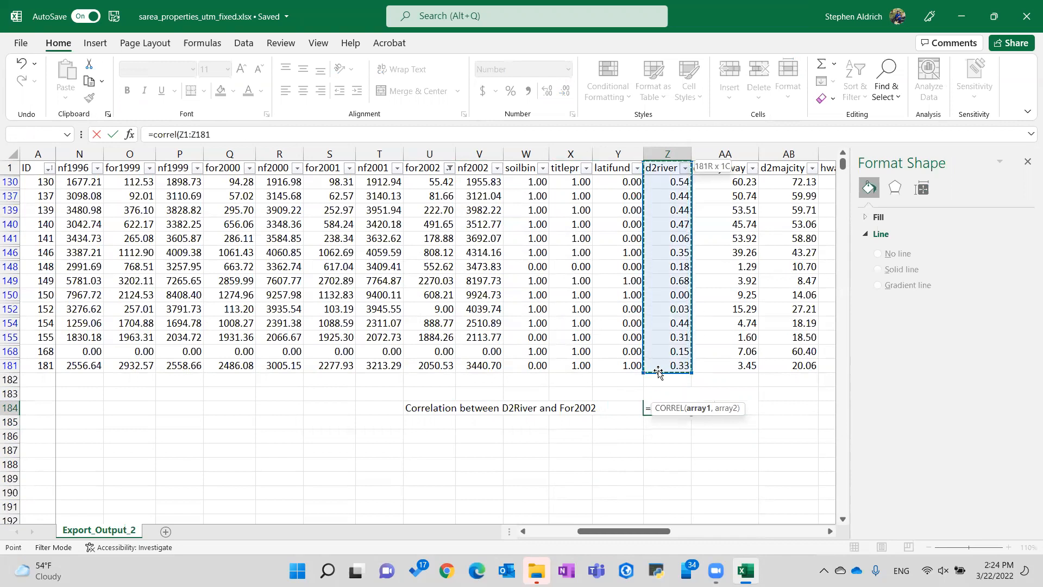
text(,)
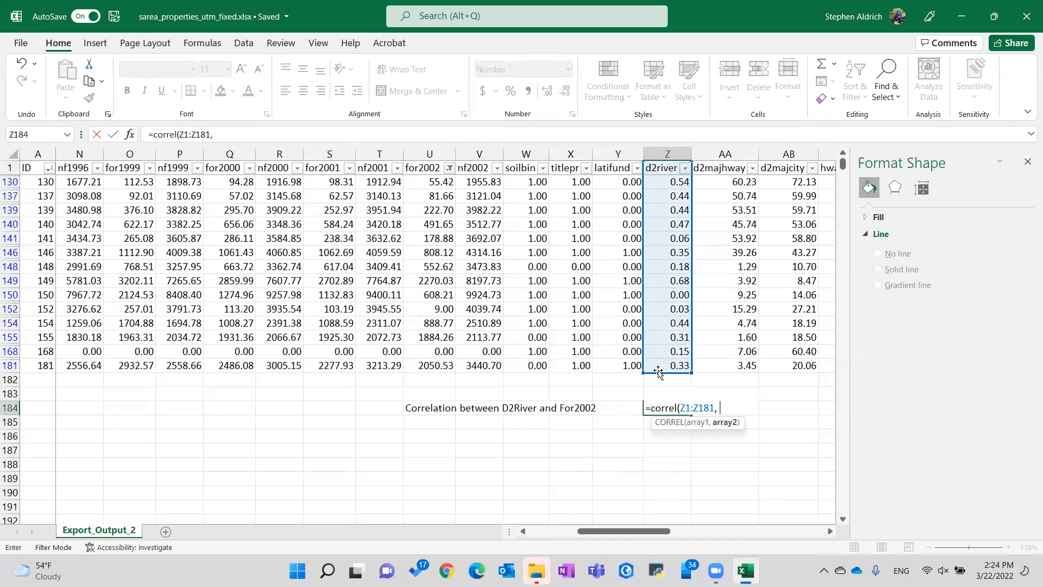
click(432, 365)
key(ctrl+shift+Up)
text())
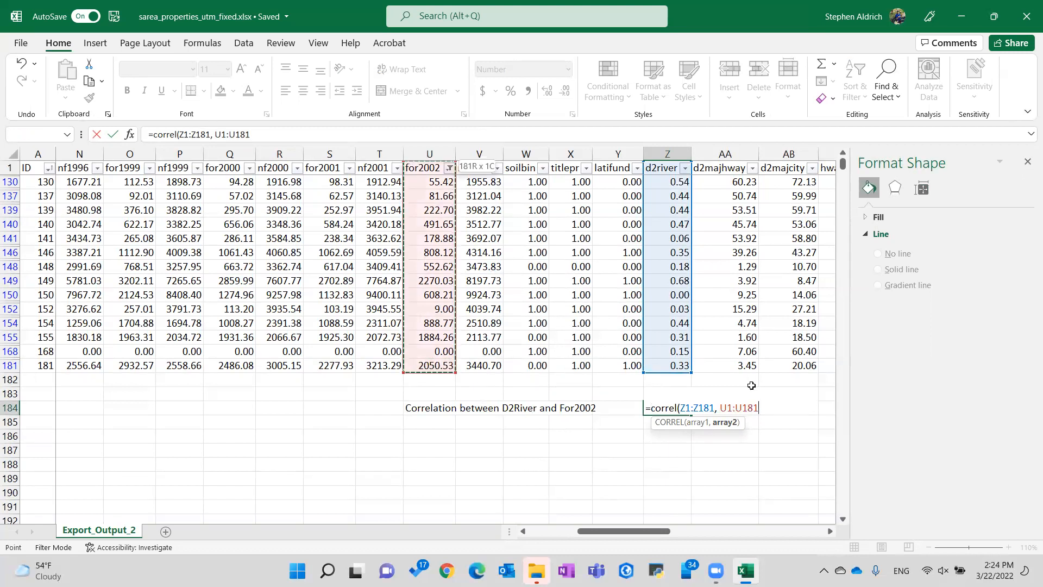
key(Return)
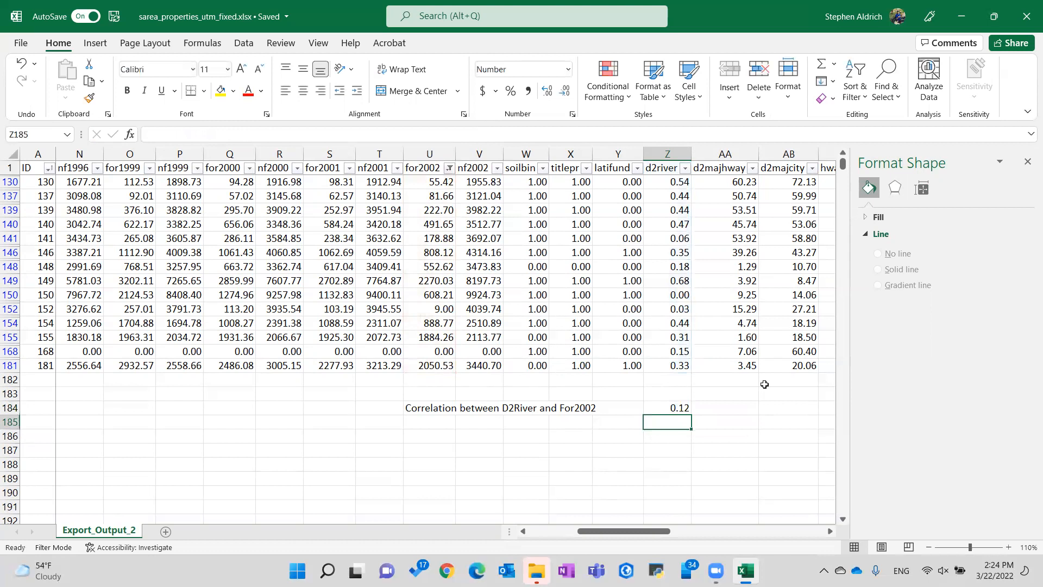
click(678, 409)
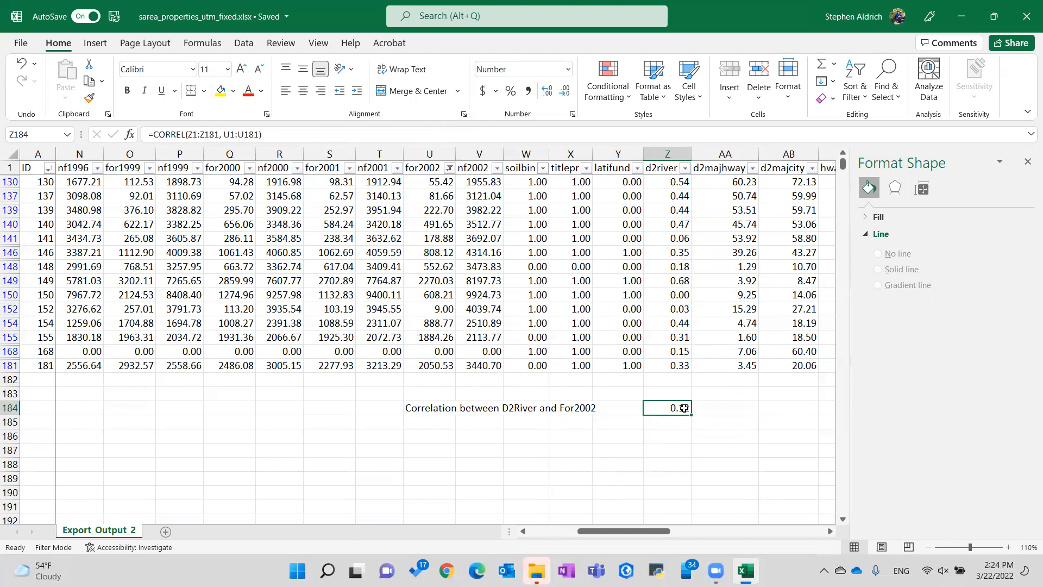
Step: Try the correlation with the arrays reversed in Z185, using =CORREL(U1:U181, Z1:Z181), and clear that cell
click(684, 424)
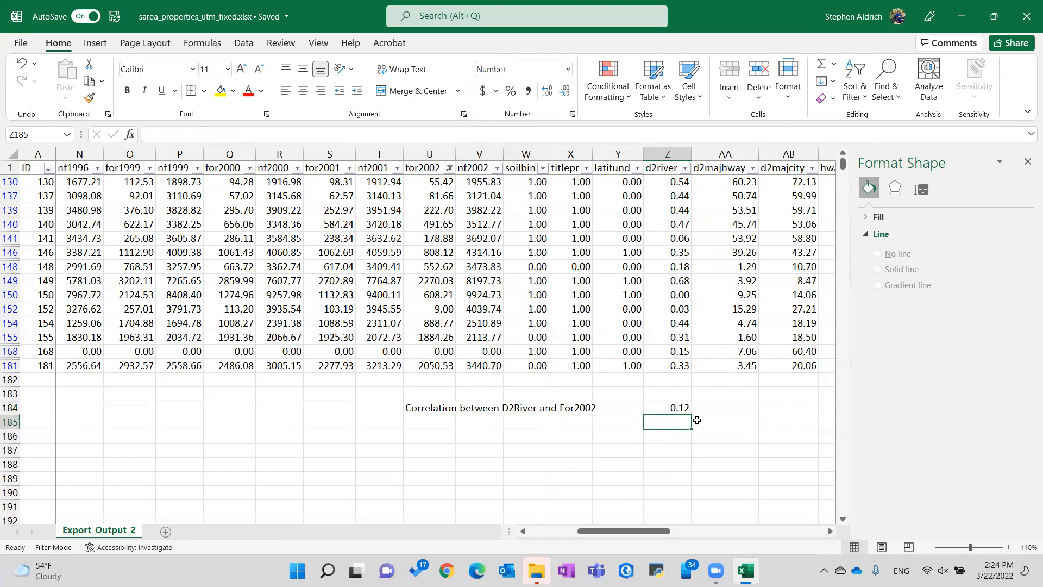
text(=correl()
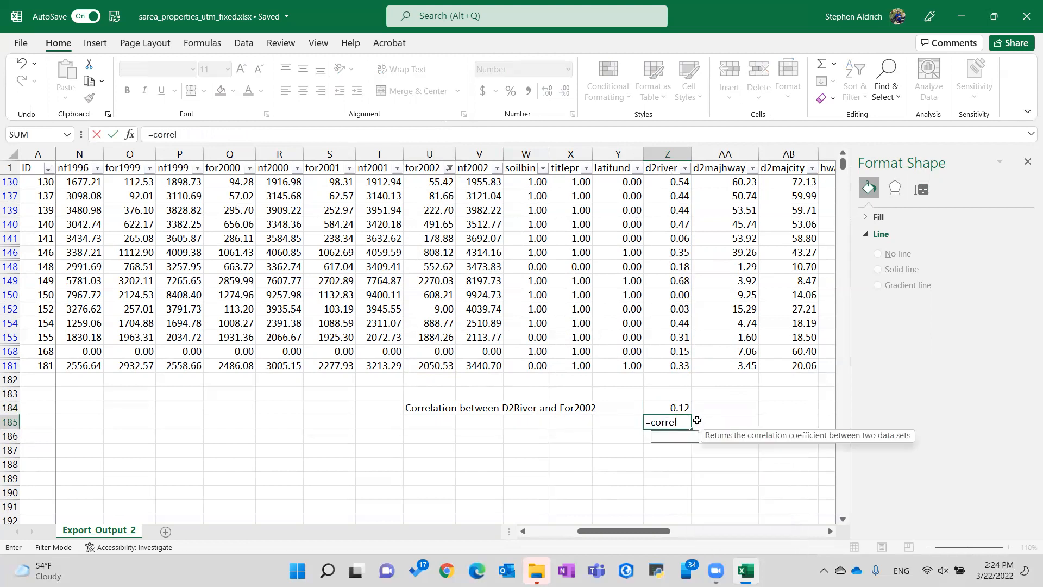
click(443, 365)
key(ctrl+shift+Up)
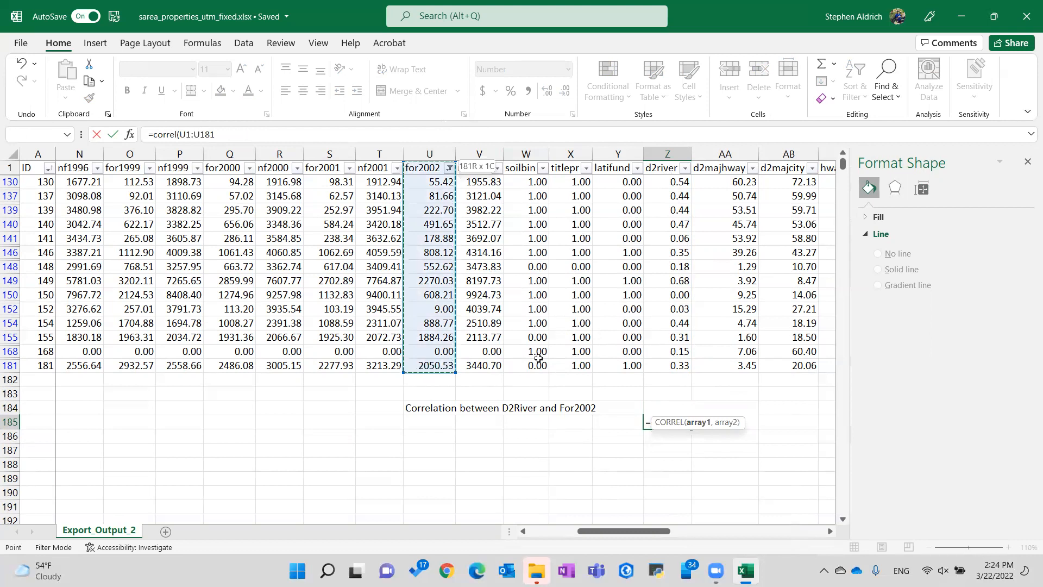
text(,)
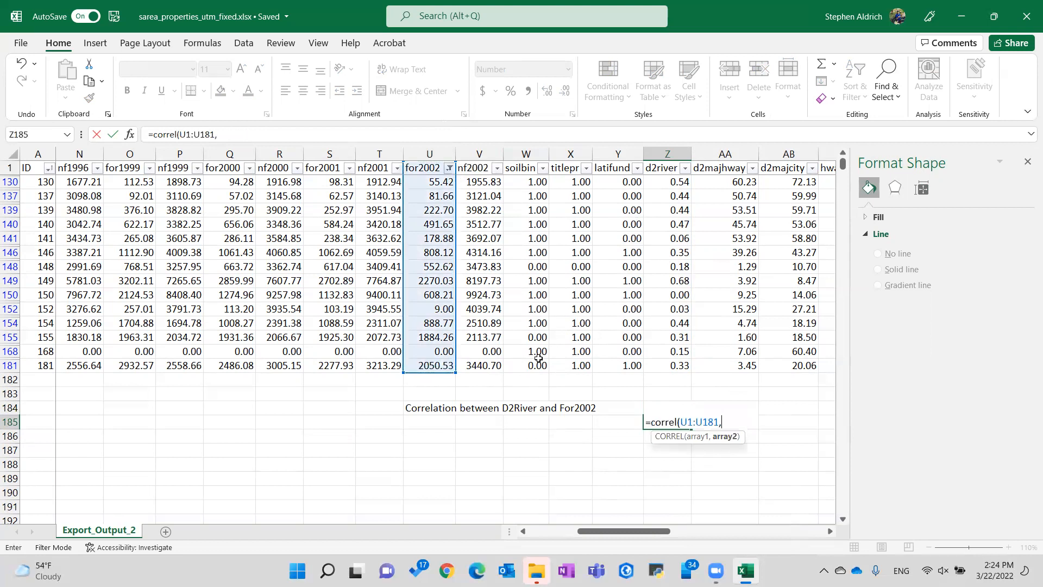
click(688, 366)
key(ctrl+shift+Up)
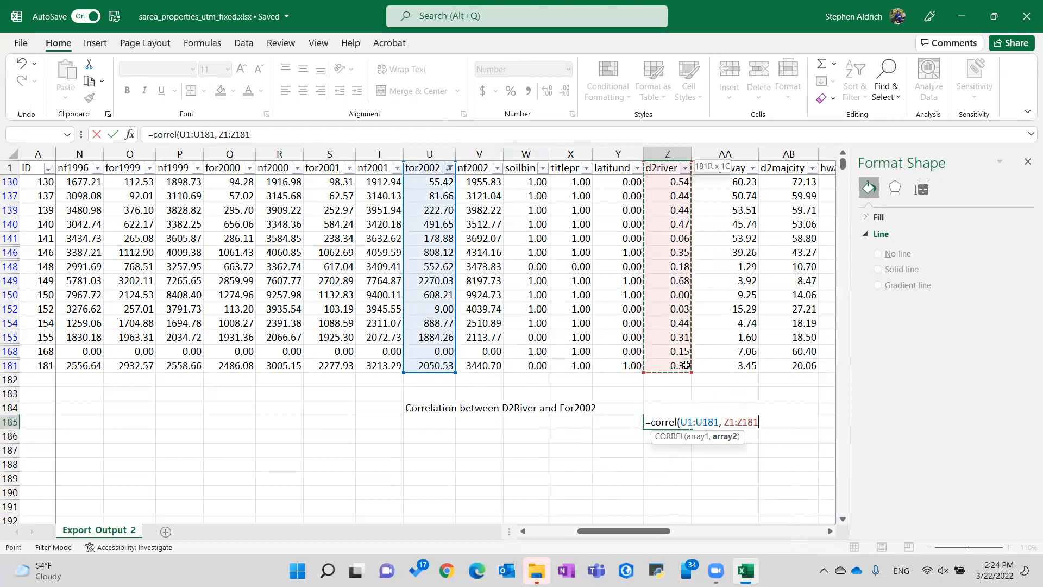
key(Return)
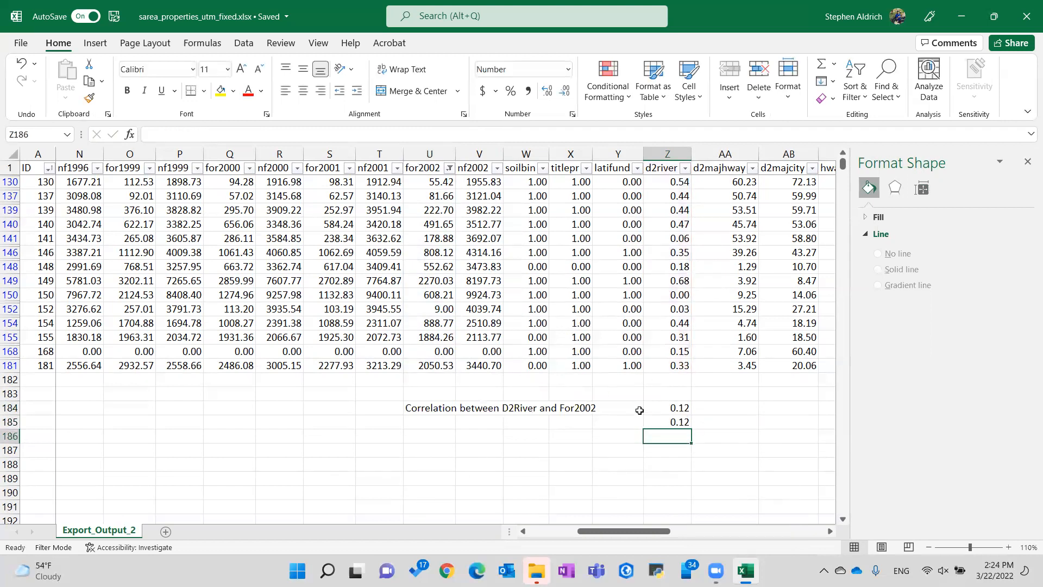
click(689, 425)
key(Delete)
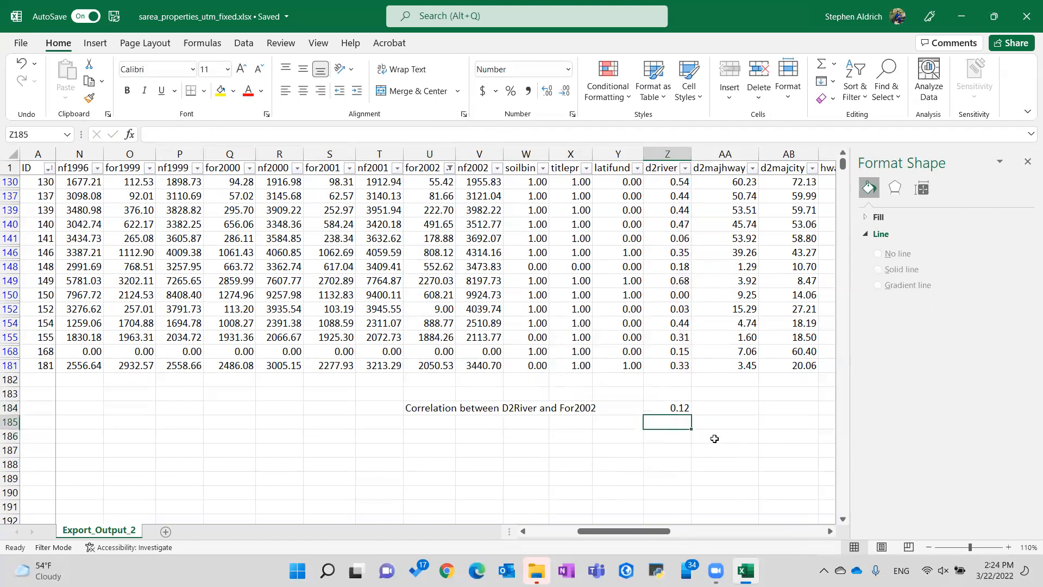
Step: Compare the scatter chart's trendline with the correlation formula and result in cell Z184
scroll(625, 364, up, 15)
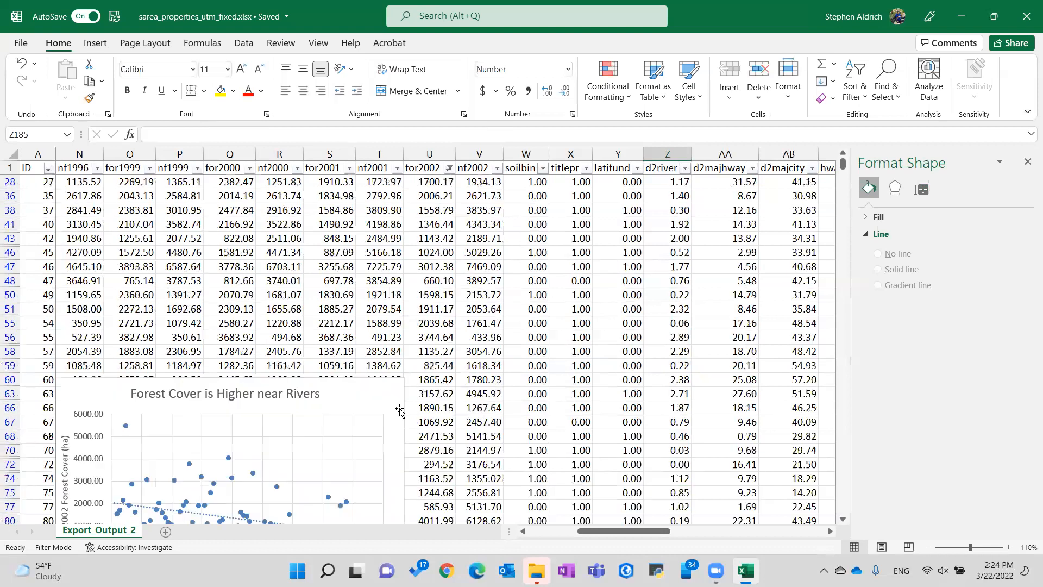
scroll(131, 386, down, 1)
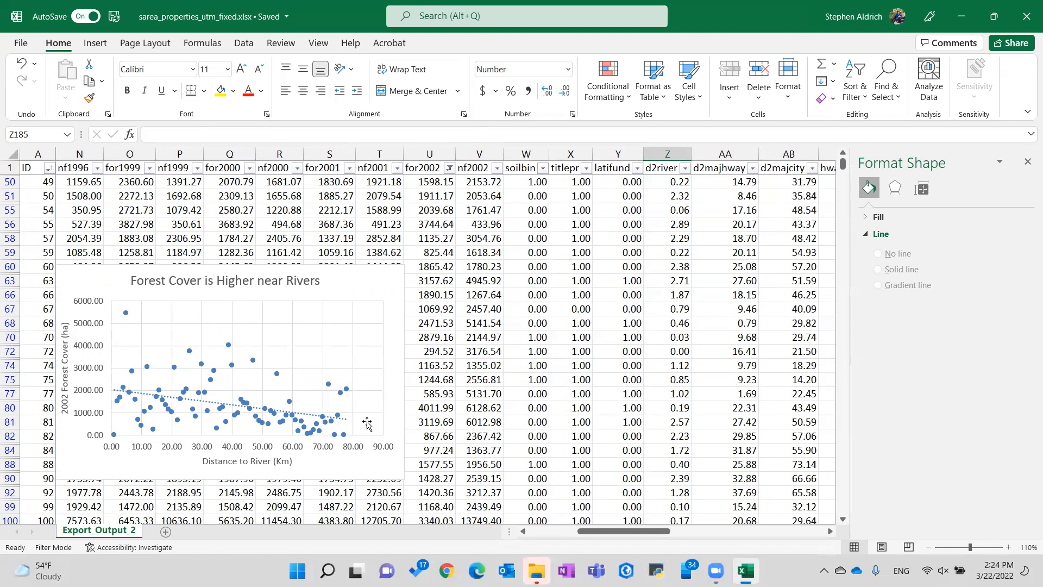
scroll(695, 425, down, 1)
scroll(687, 423, down, 10)
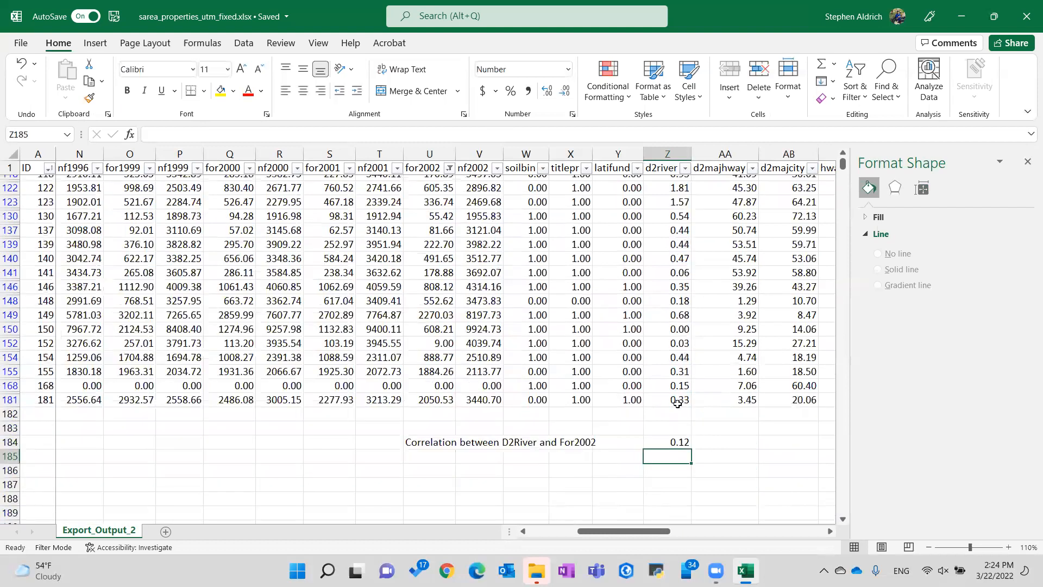
scroll(674, 410, down, 1)
click(677, 412)
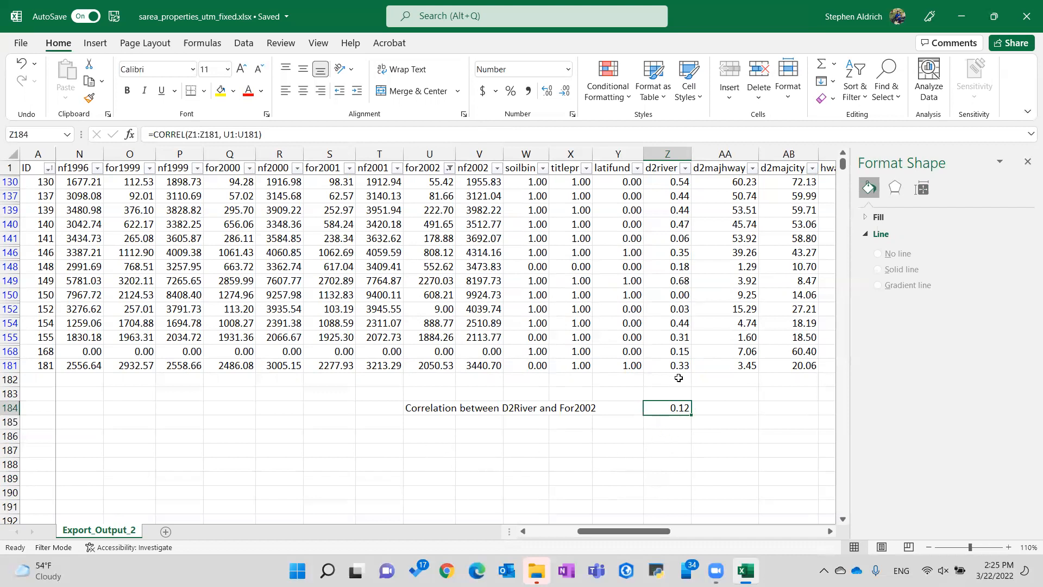
scroll(616, 426, up, 5)
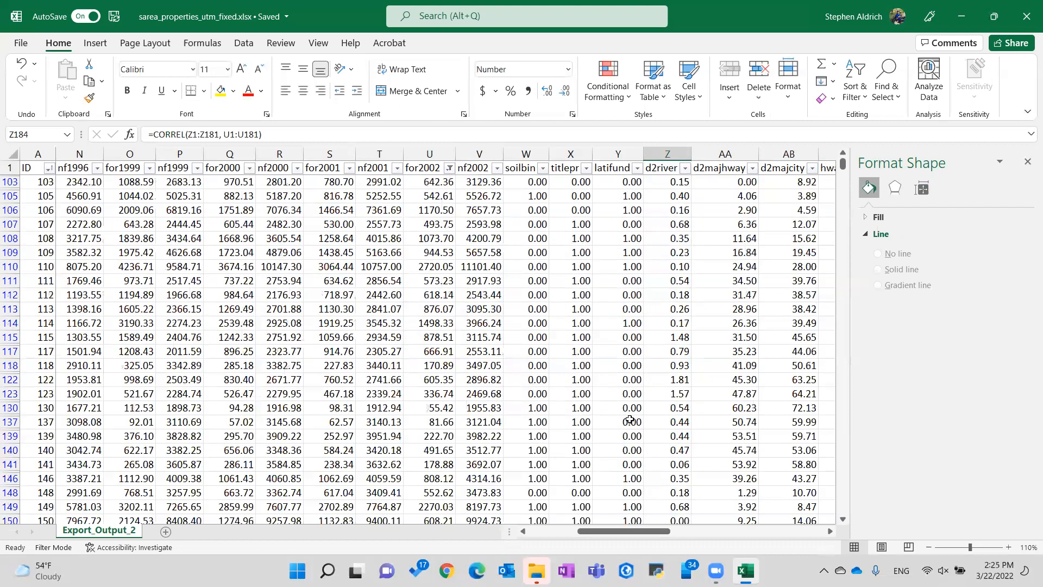
scroll(617, 414, up, 9)
Step: Move the scatter chart across the sheet to start in column W, and close the chart formatting pane
click(352, 307)
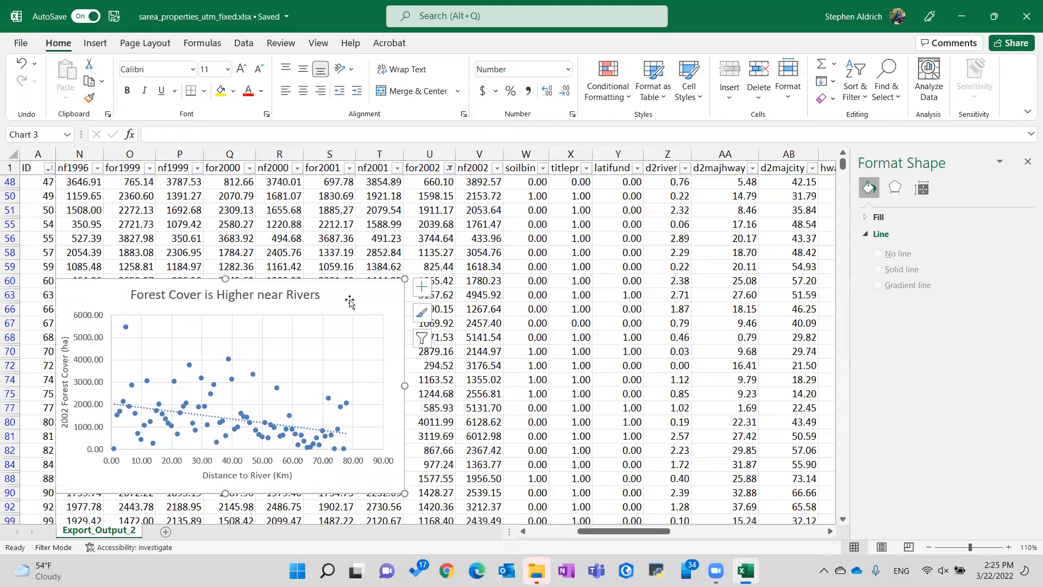
drag(428, 213, 828, 215)
drag(644, 533, 582, 545)
scroll(484, 360, up, 4)
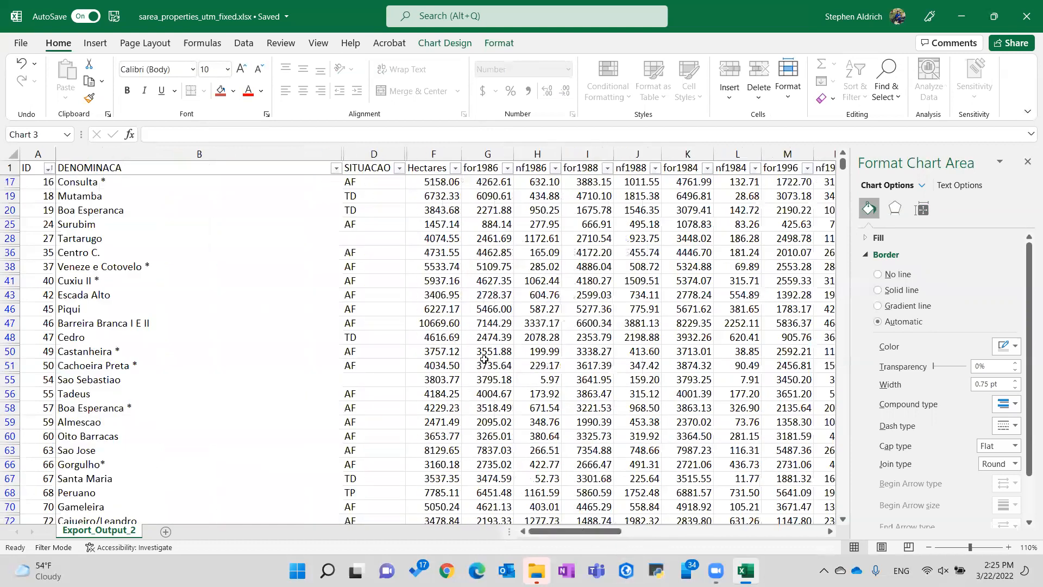
scroll(477, 357, up, 3)
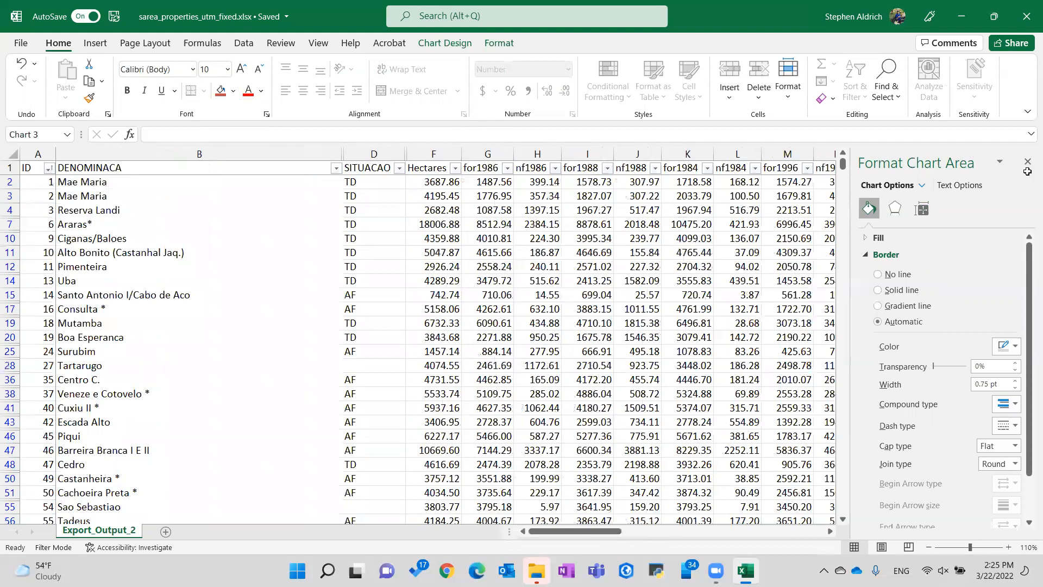
click(1027, 162)
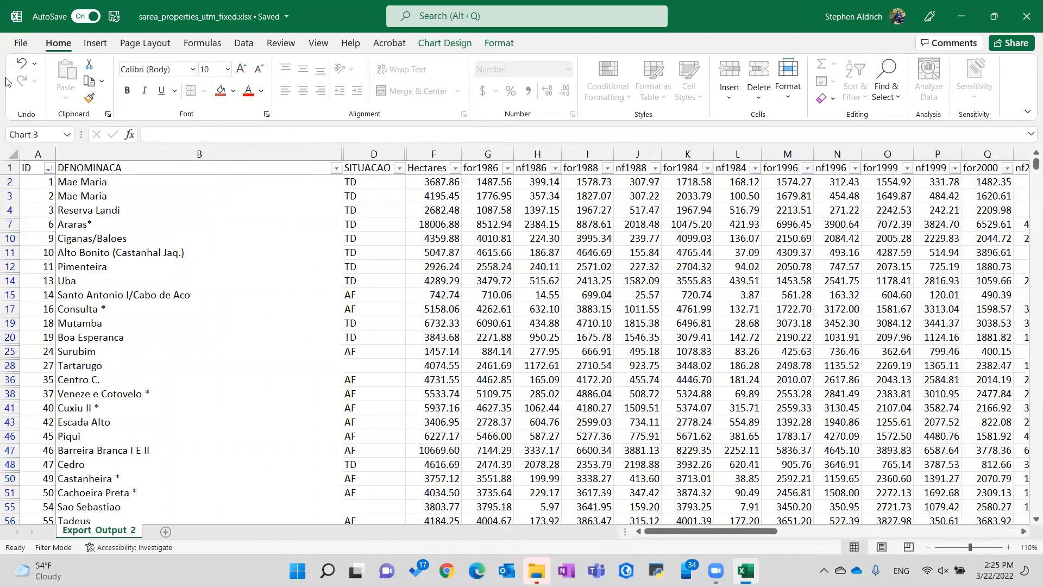
Step: Check in the Excel add-ins that the Analysis ToolPak is enabled, and confirm the selection
click(20, 43)
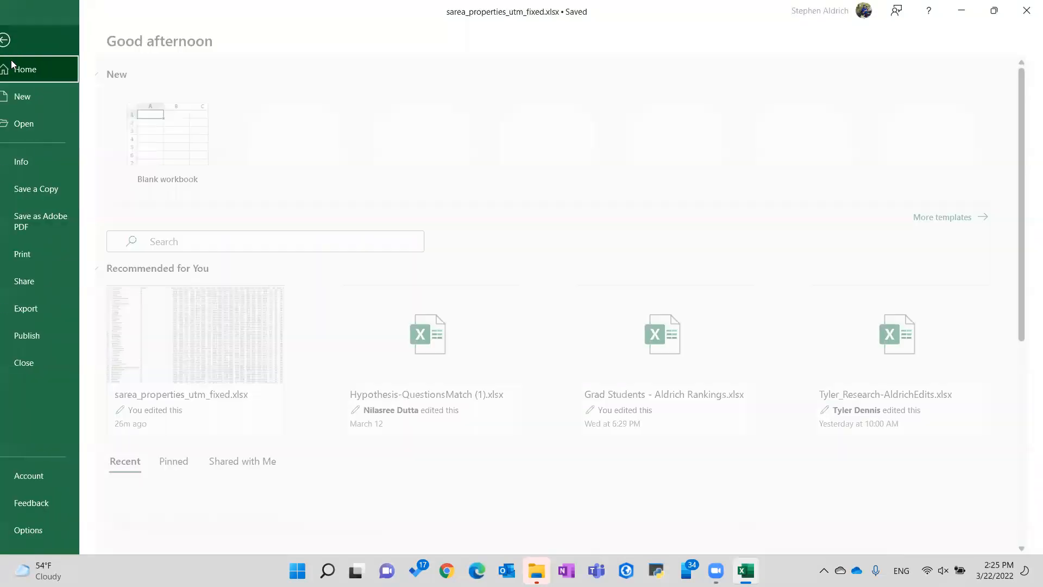
click(64, 530)
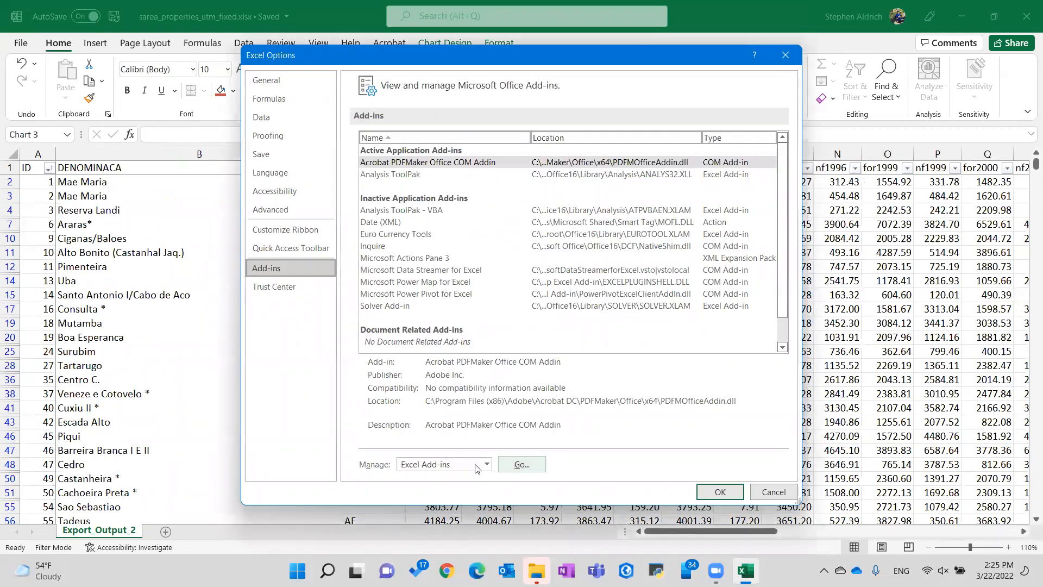
click(522, 465)
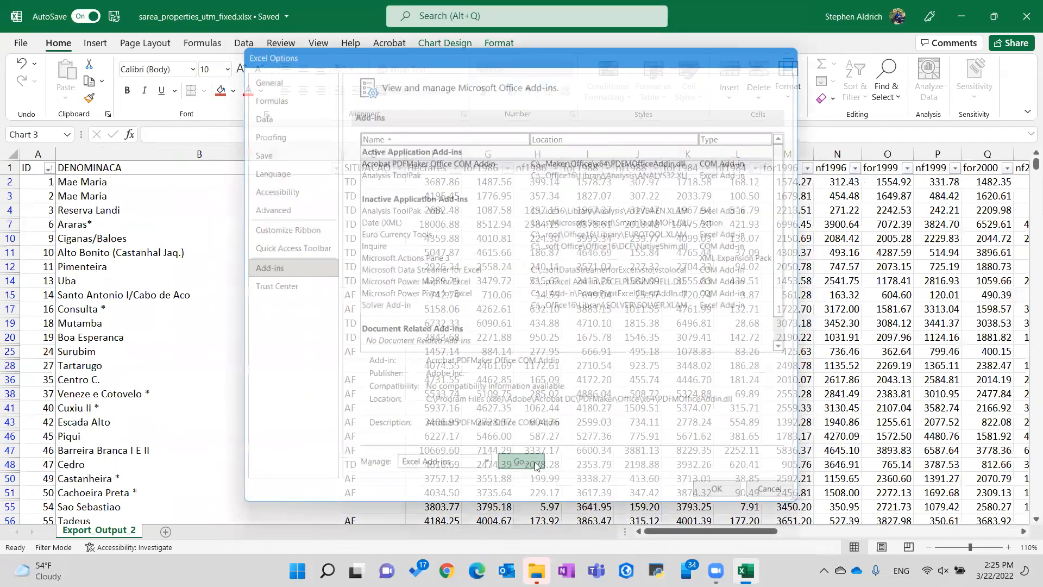
click(758, 219)
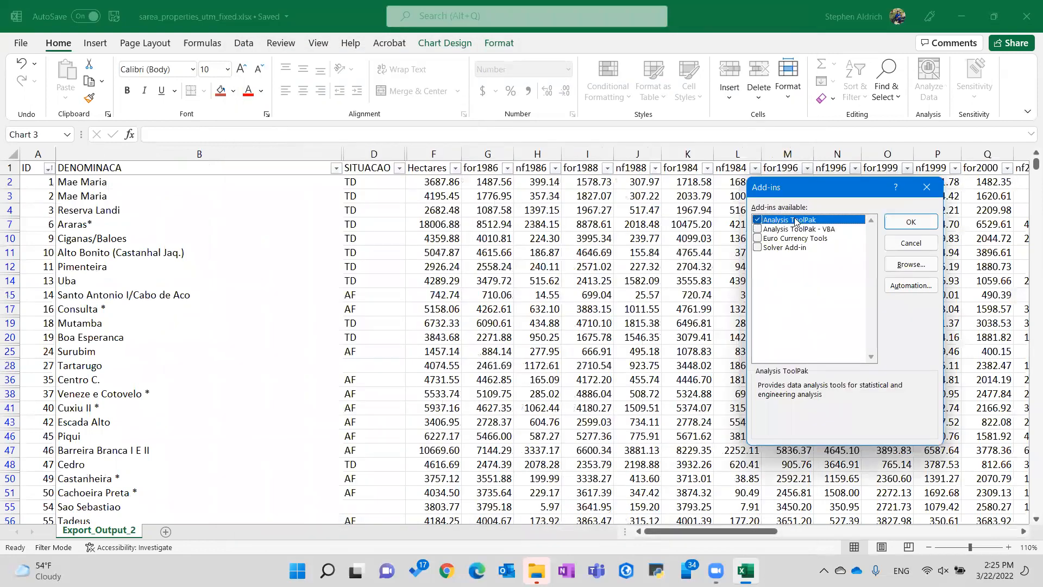
click(915, 228)
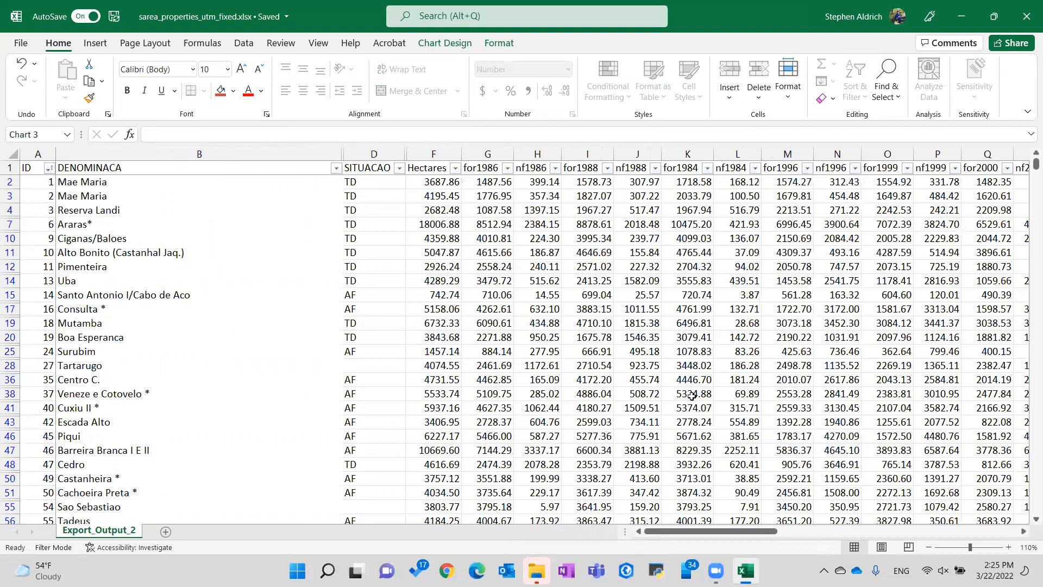
Step: Start the Correlation tool from the Data Analysis tools
click(244, 43)
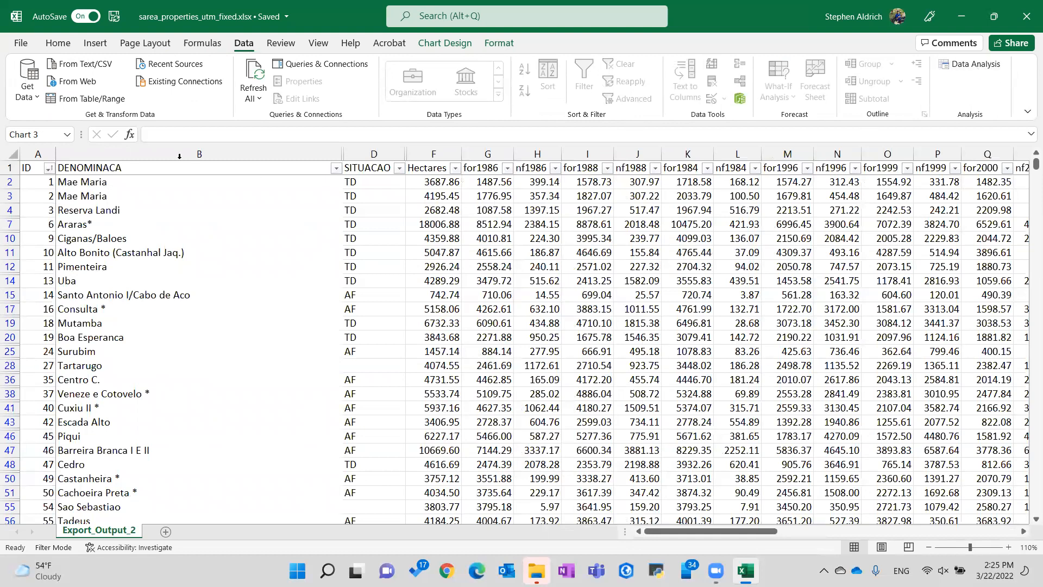
click(25, 43)
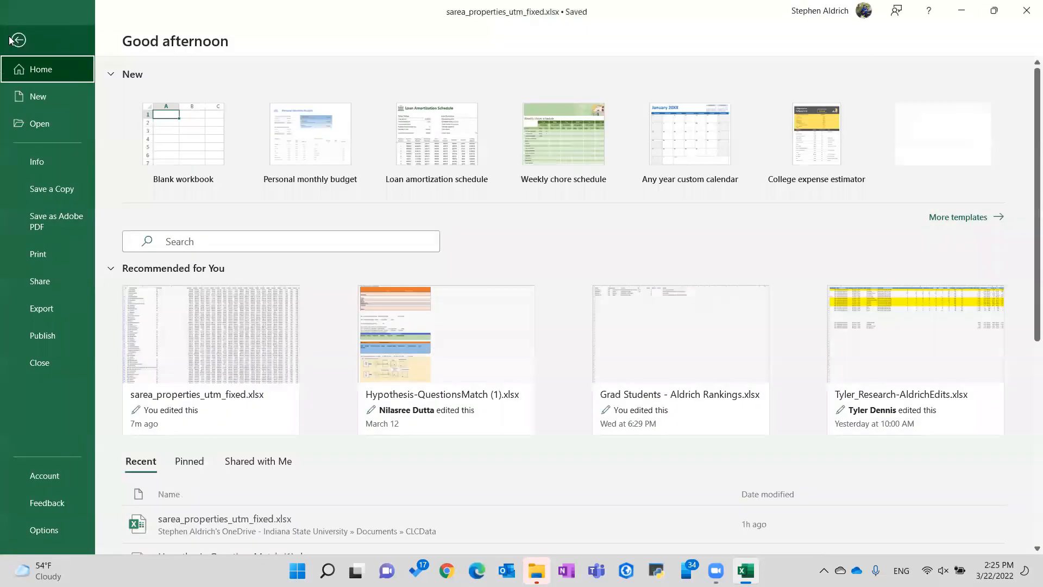
click(10, 41)
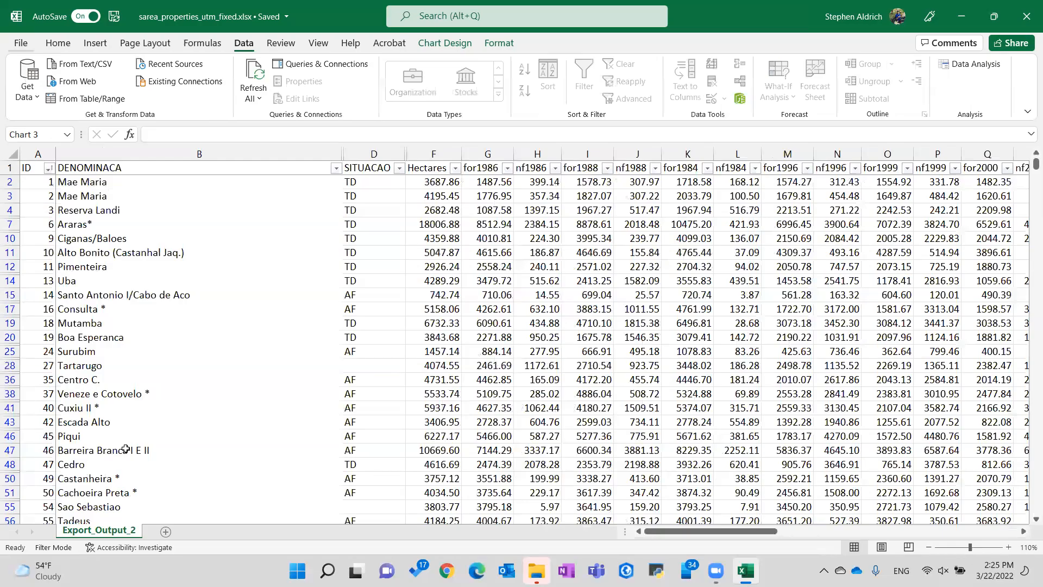
click(962, 67)
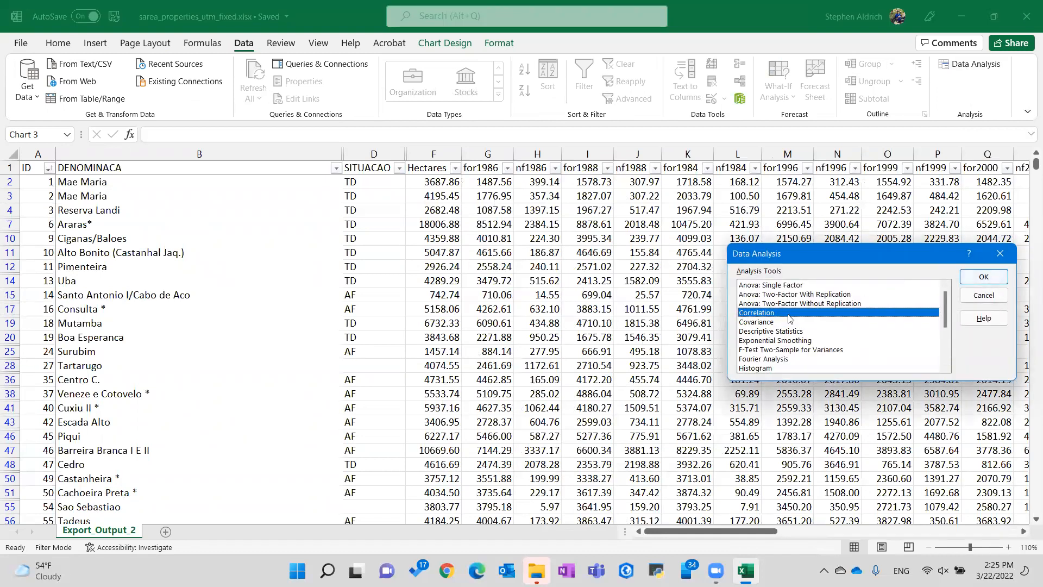
click(984, 277)
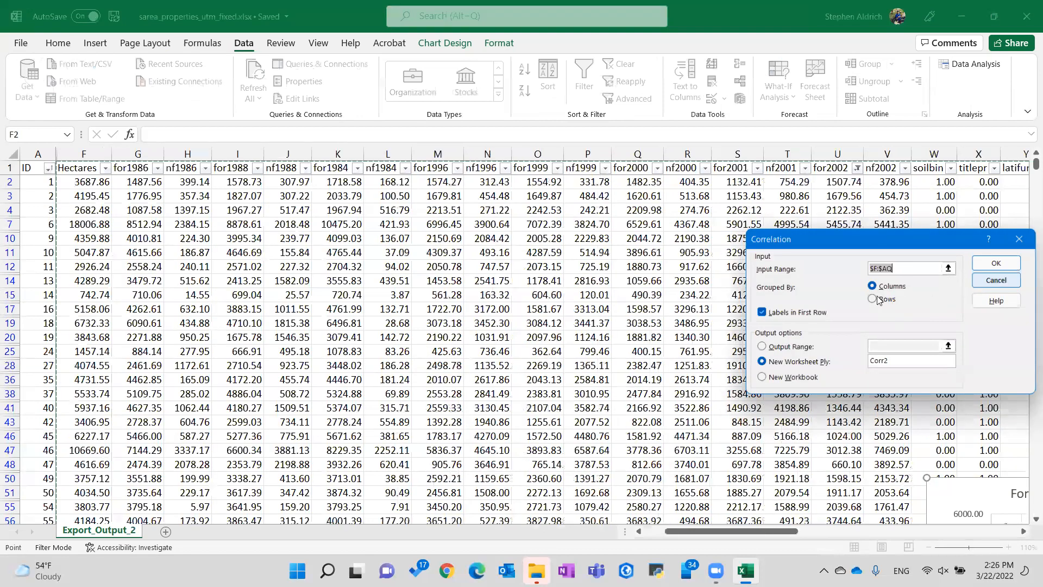
Step: Try to run the correlation on entire columns F to AQ, with labels in the first row and output to a new worksheet Corr2
click(949, 268)
drag(683, 532, 661, 531)
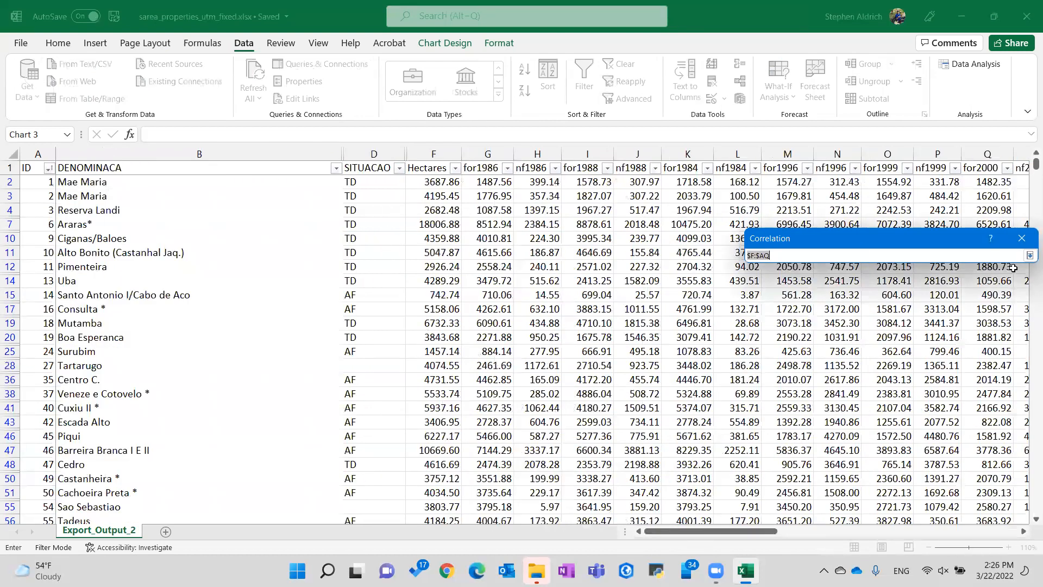
click(1030, 255)
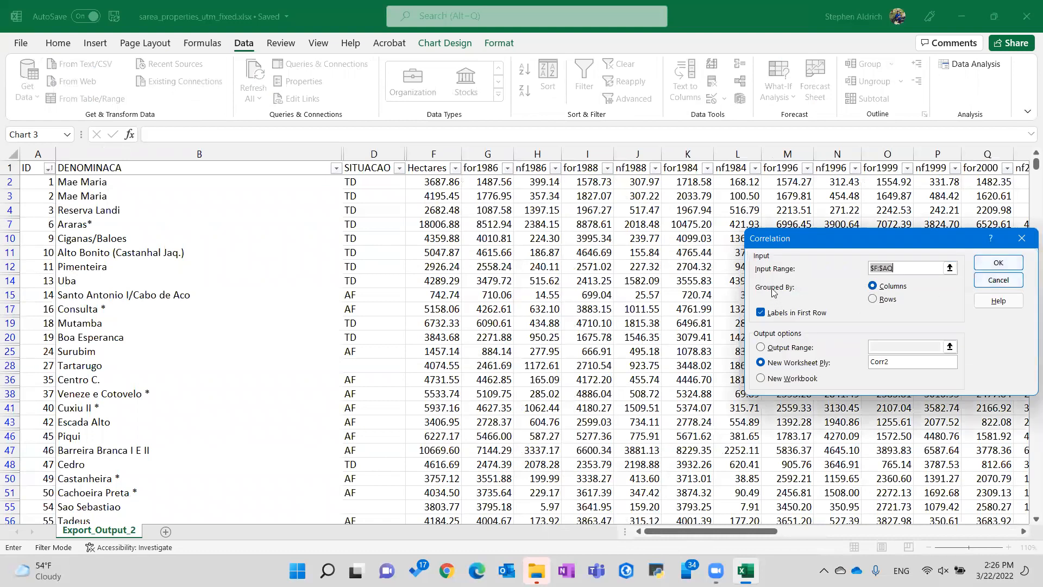
click(949, 268)
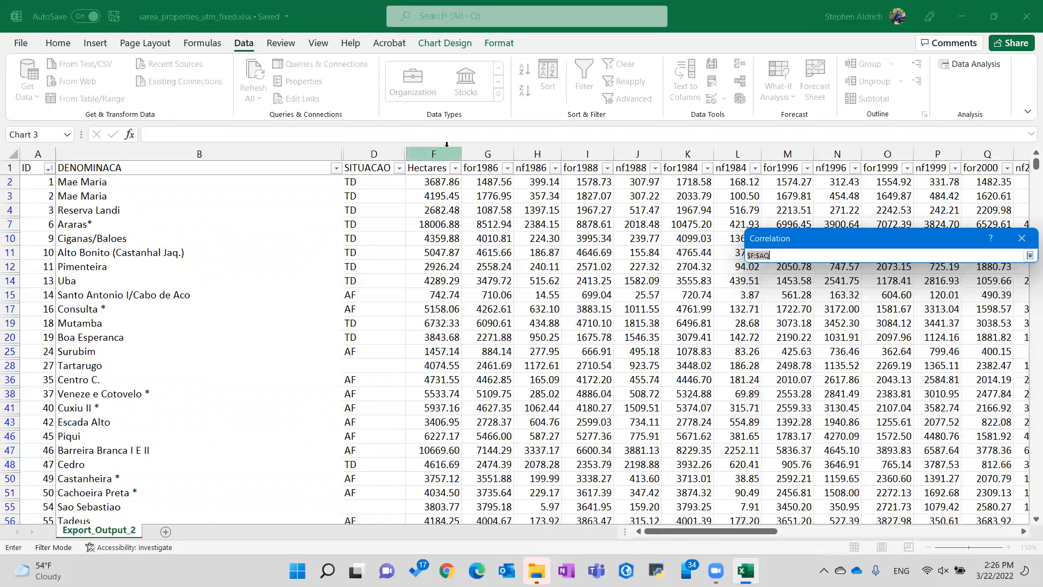
drag(445, 154, 869, 180)
drag(1029, 182, 655, 202)
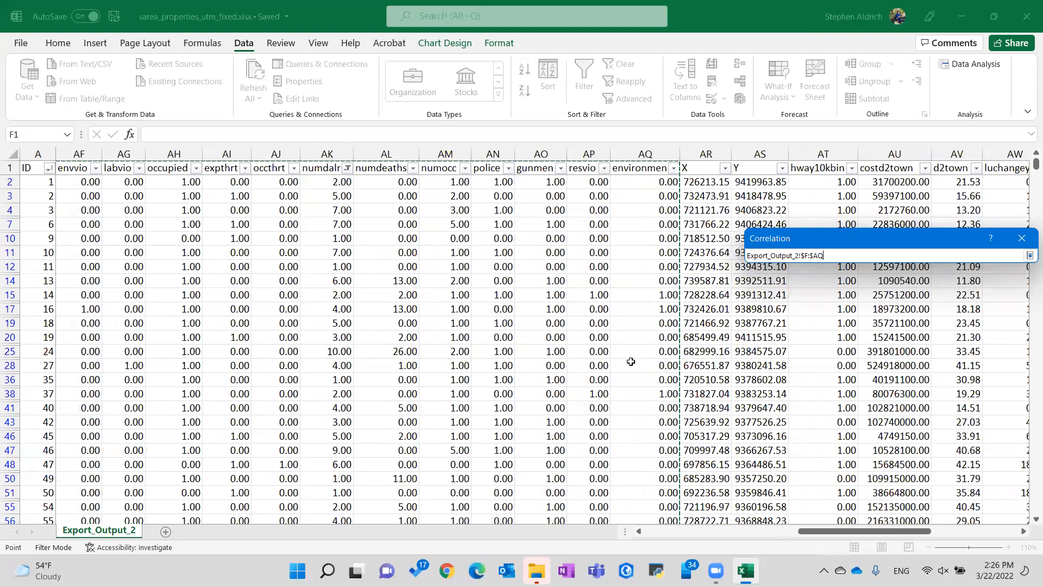
click(1030, 256)
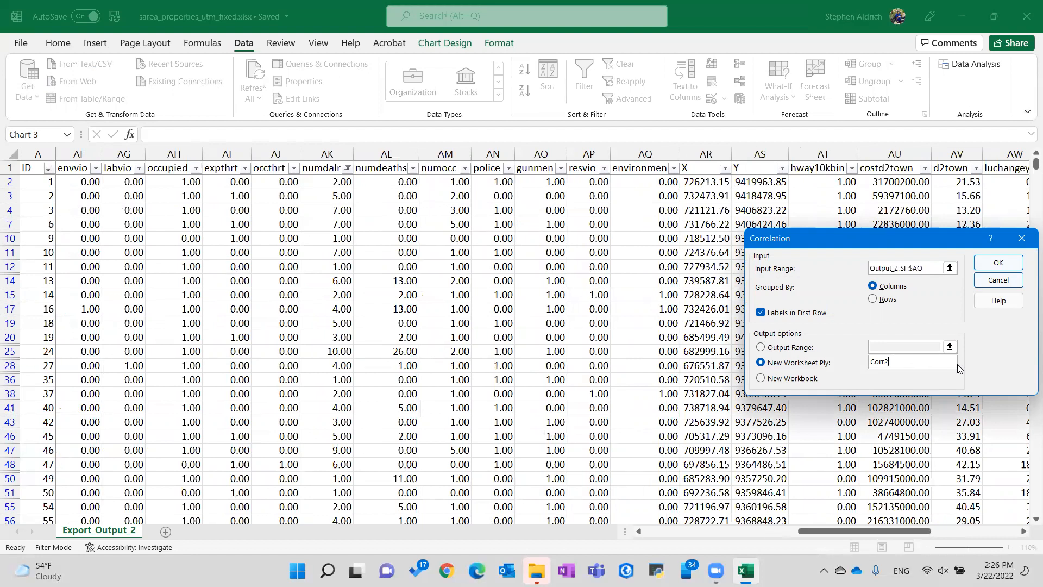
click(999, 262)
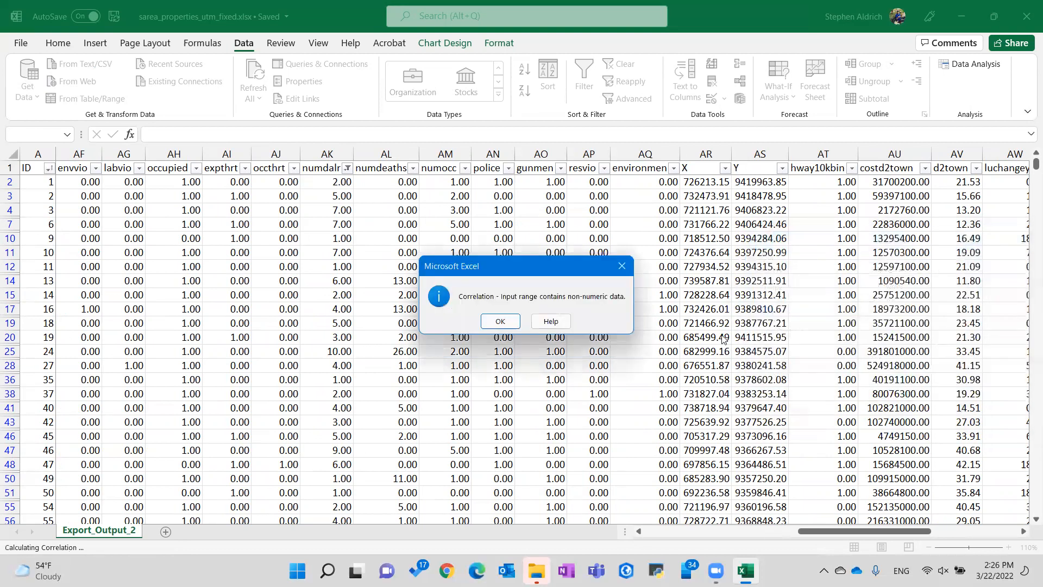
click(499, 322)
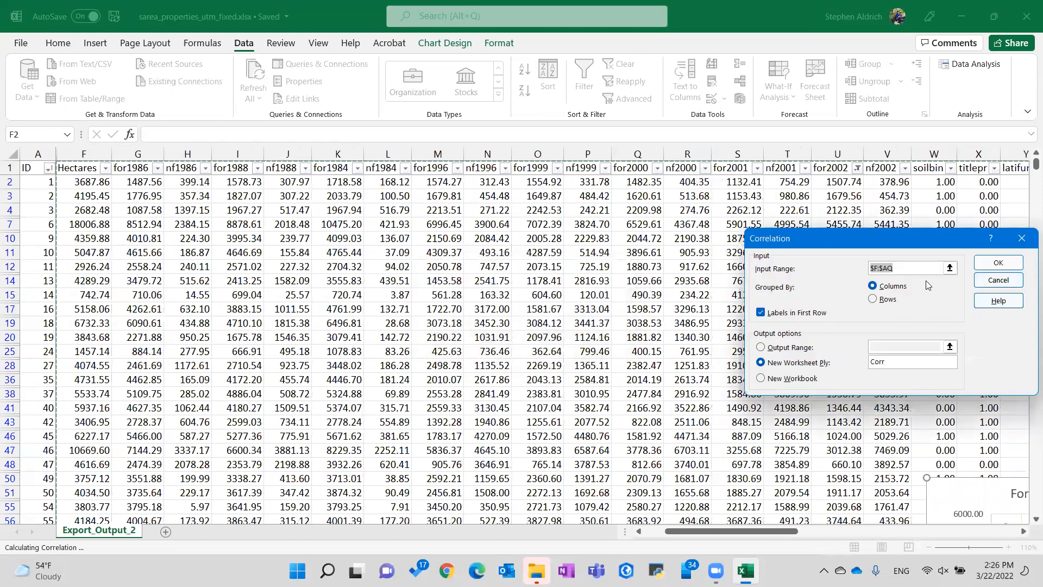
Step: Run the correlation on the data from the Hectares header in F1 to the last data row of column AQ, output to new worksheet Corr
click(950, 267)
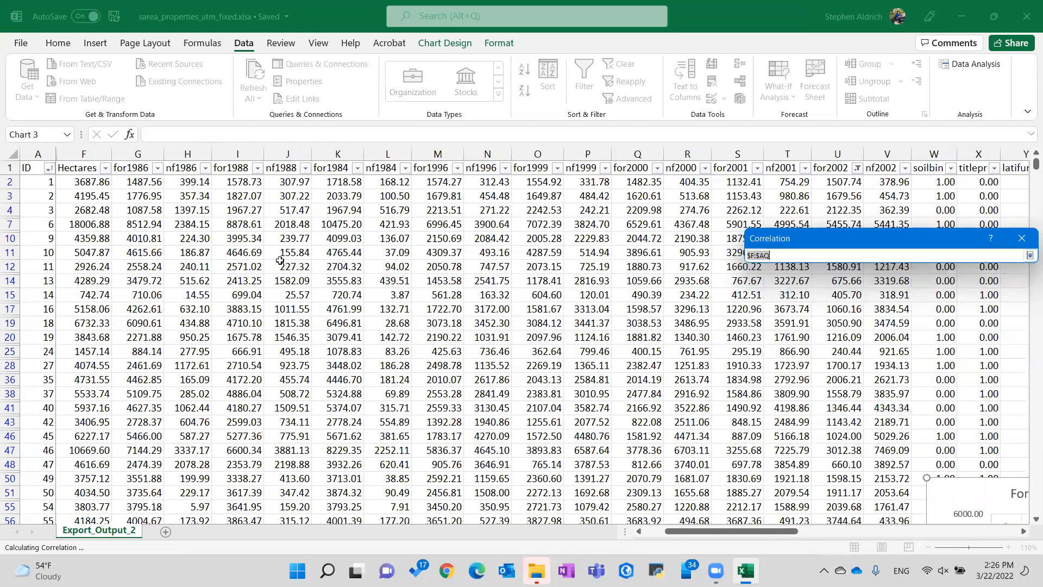
click(90, 169)
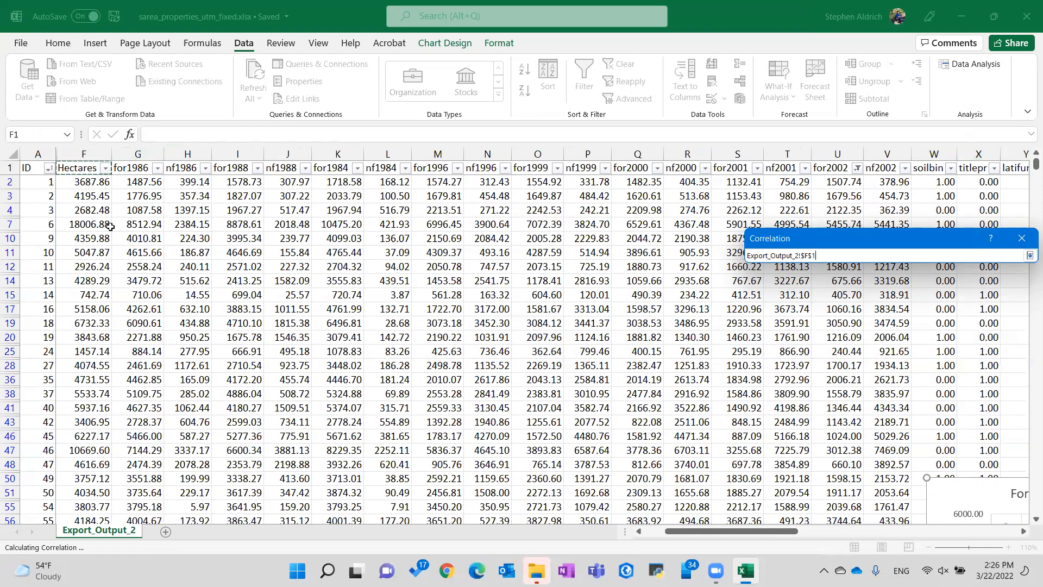
drag(73, 170, 64, 347)
drag(87, 255, 152, 492)
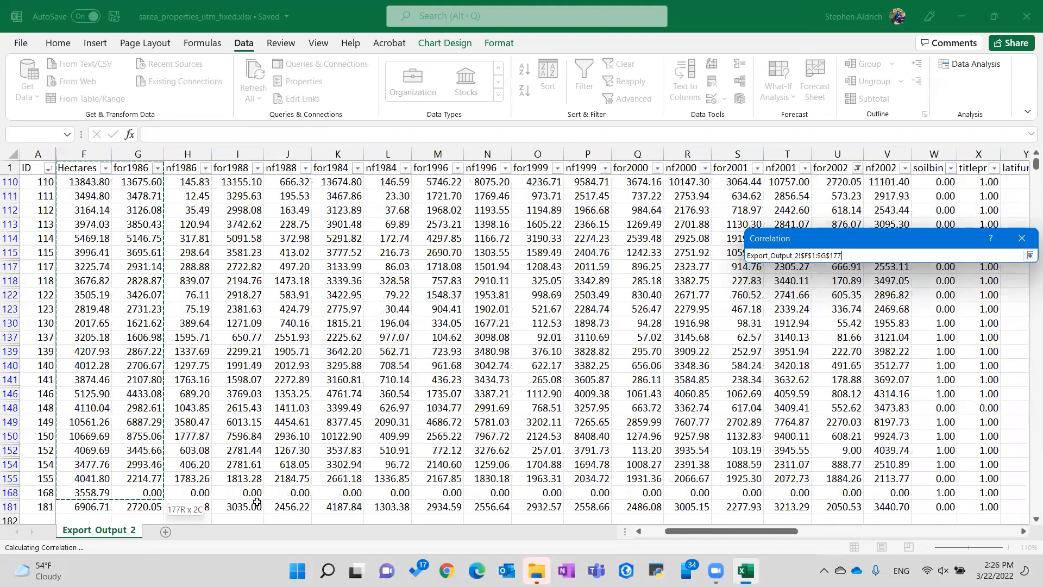
drag(955, 450, 1021, 485)
drag(874, 508, 872, 488)
click(1030, 255)
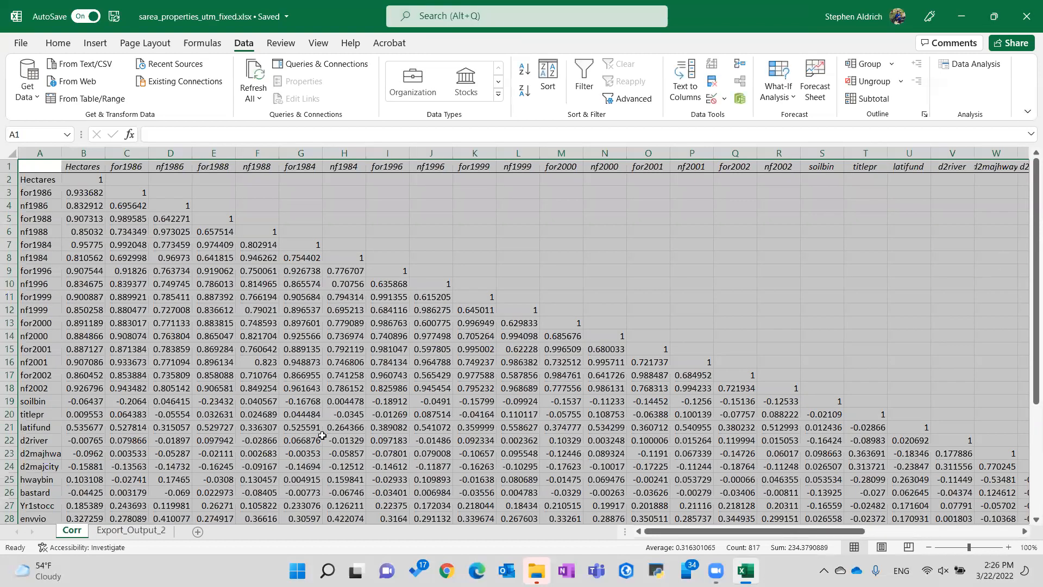
Step: Format the correlation coefficients in B2:AM39 of the Corr sheet to two decimal places
scroll(156, 412, down, 1)
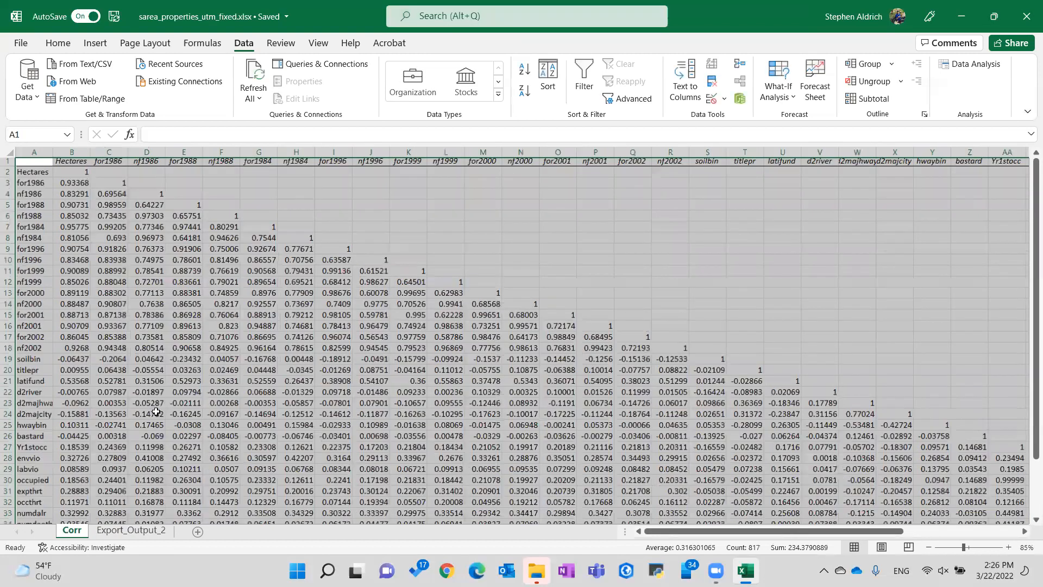
scroll(278, 432, down, 2)
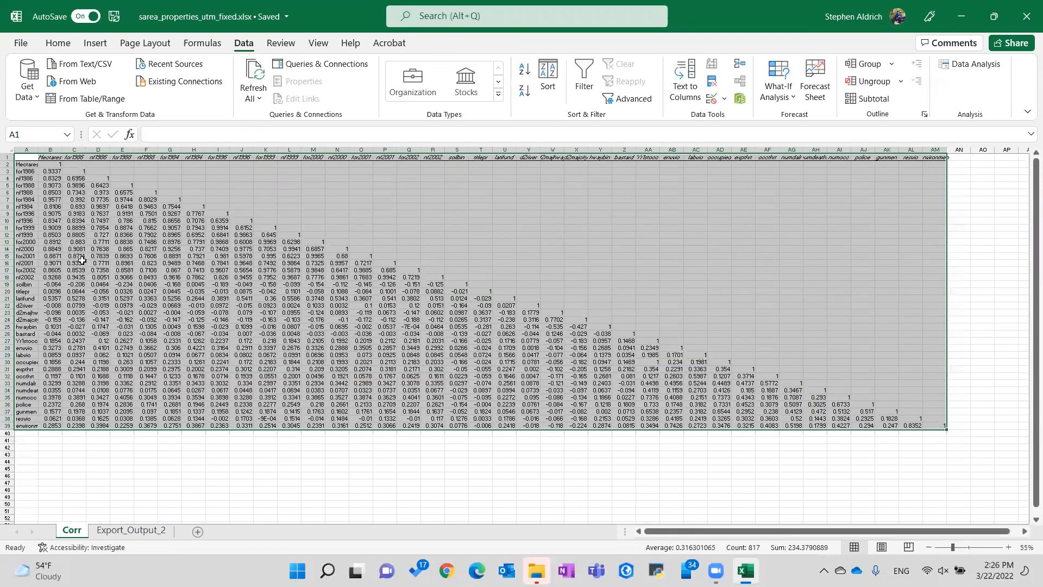
drag(49, 165, 946, 428)
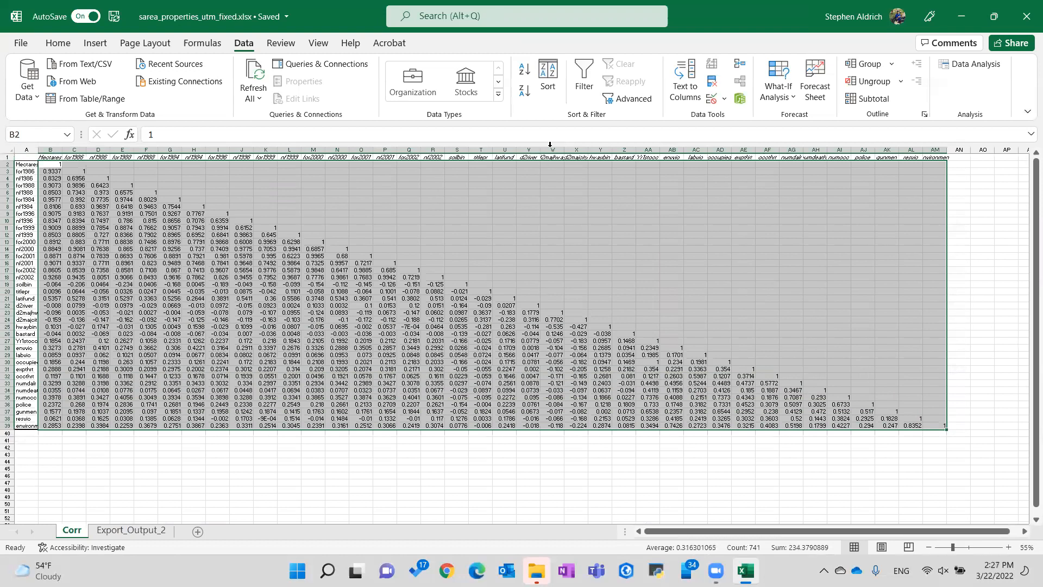
click(58, 43)
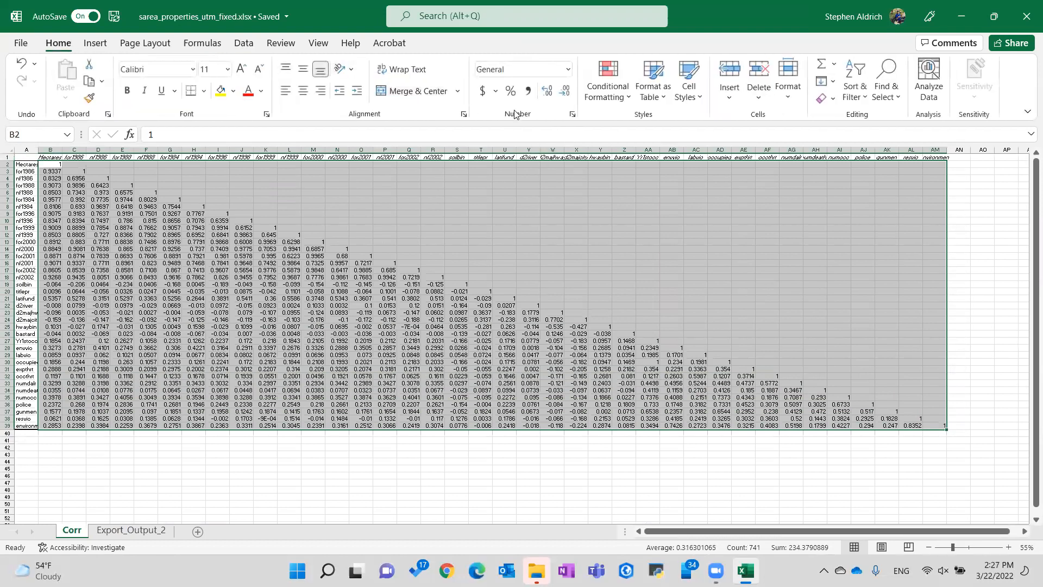
click(565, 91)
click(565, 91)
click(566, 91)
click(547, 91)
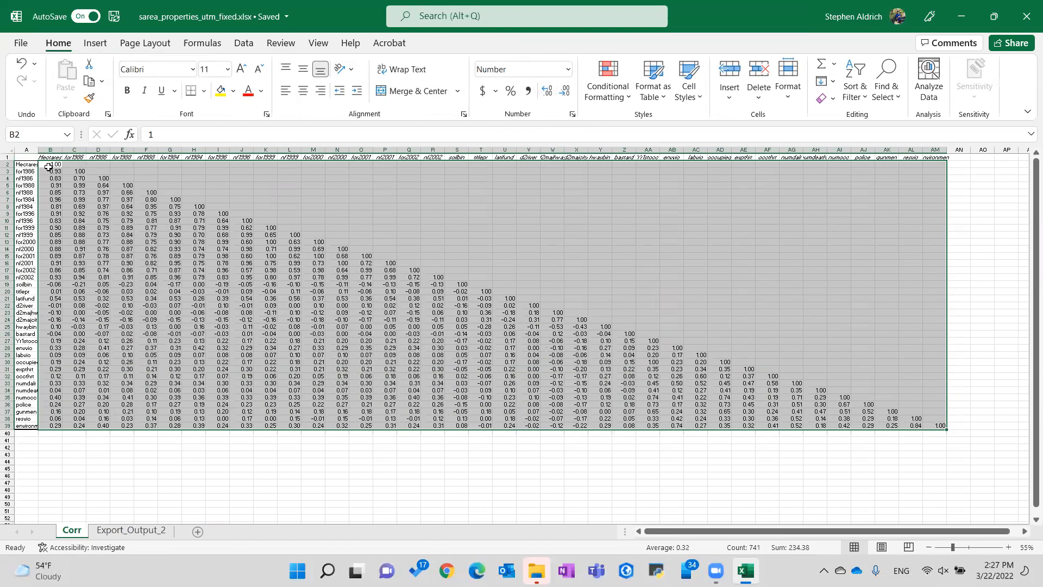
Step: Freeze the header row and the label column of the Corr sheet at cell B2 and check them by scrolling
drag(49, 166, 50, 172)
scroll(42, 185, up, 1)
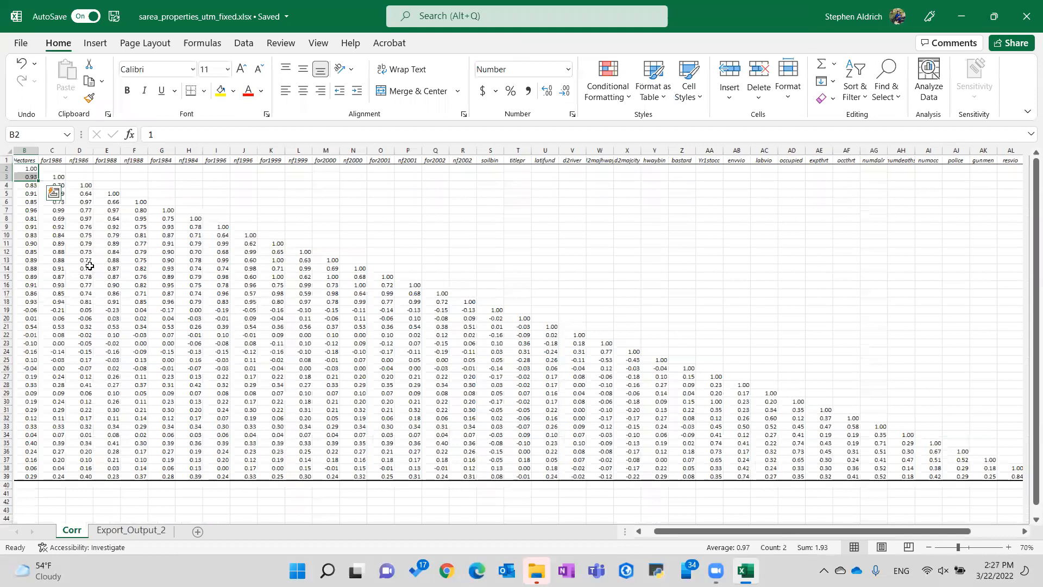
scroll(639, 540, up, 3)
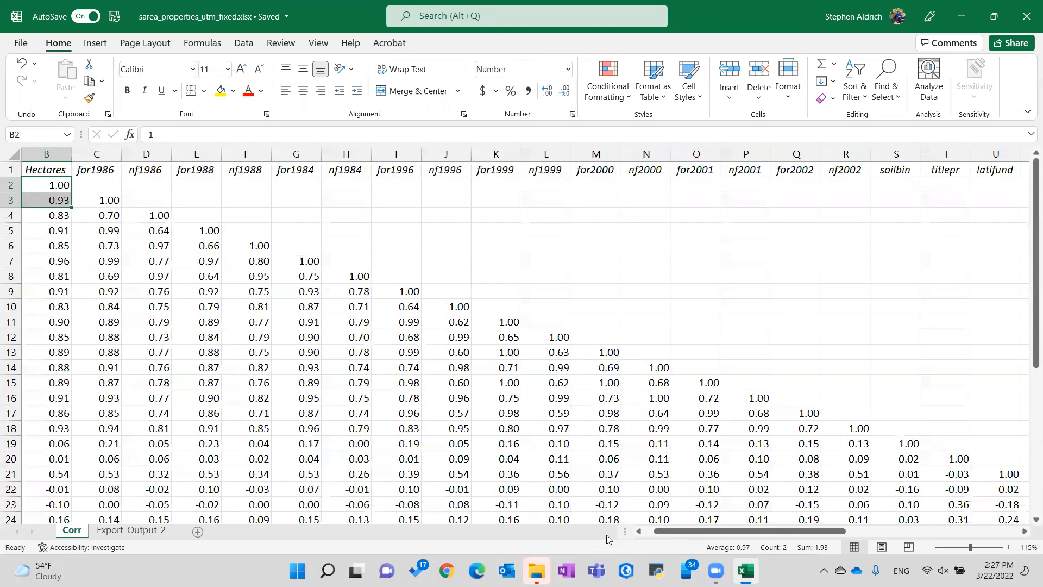
scroll(109, 193, left, 1)
click(105, 188)
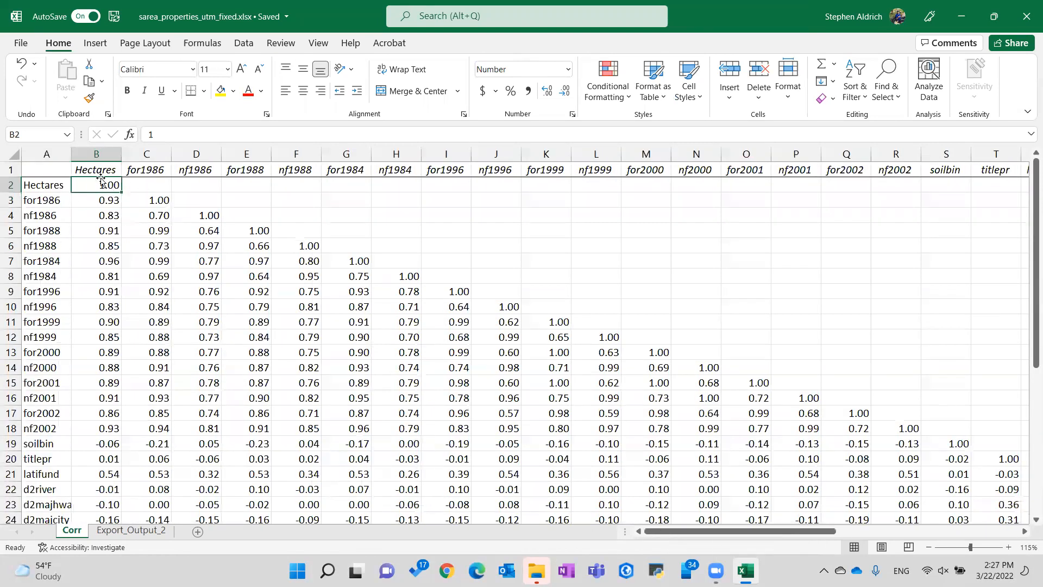
click(319, 43)
click(649, 79)
click(678, 128)
scroll(306, 312, down, 2)
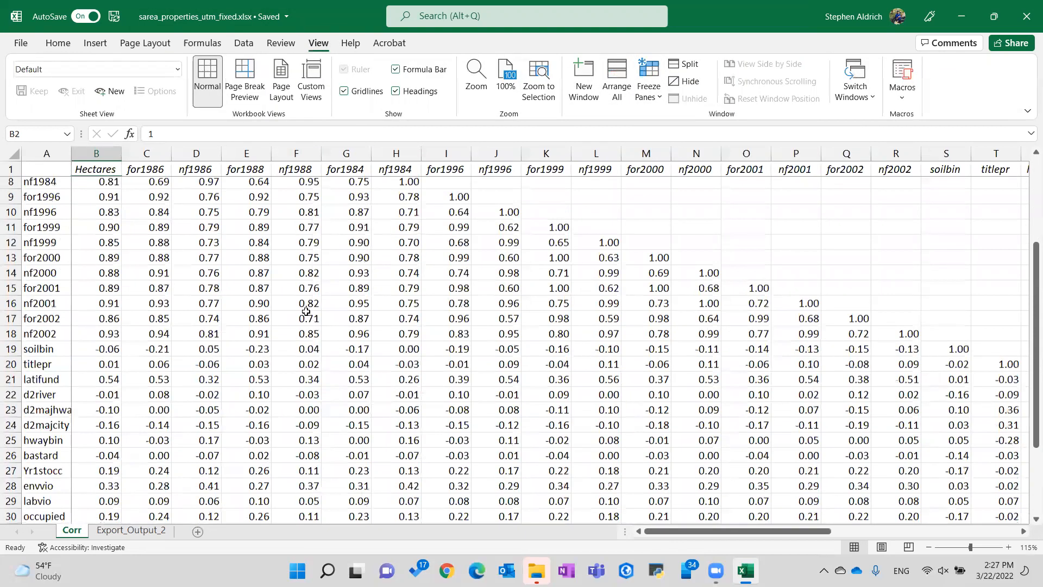
scroll(306, 311, up, 2)
drag(701, 532, 619, 511)
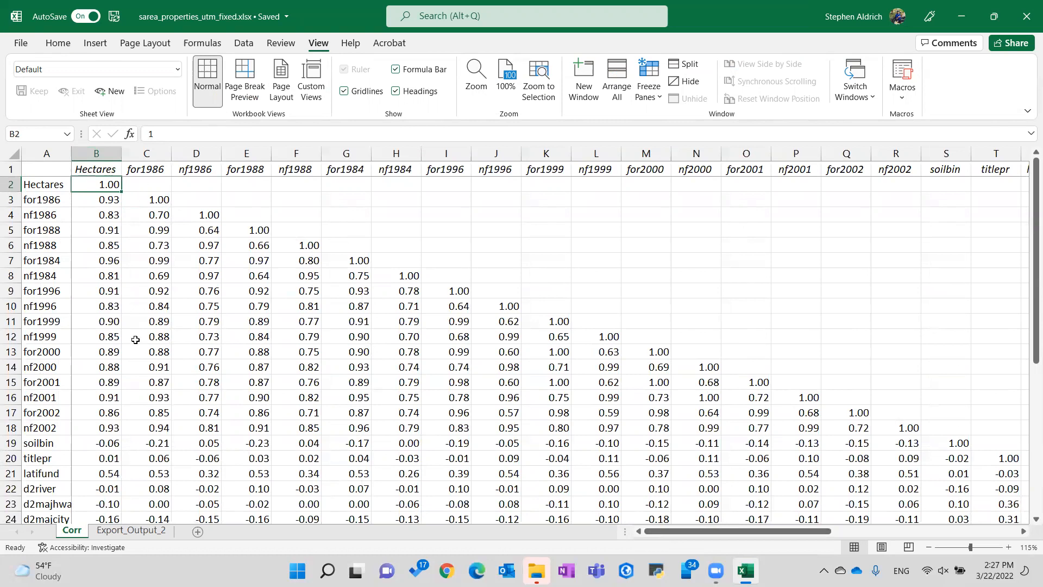
Step: Look up the correlation between for1996 and for1999 in the matrix, tracing cell I11 back to its row label
click(449, 171)
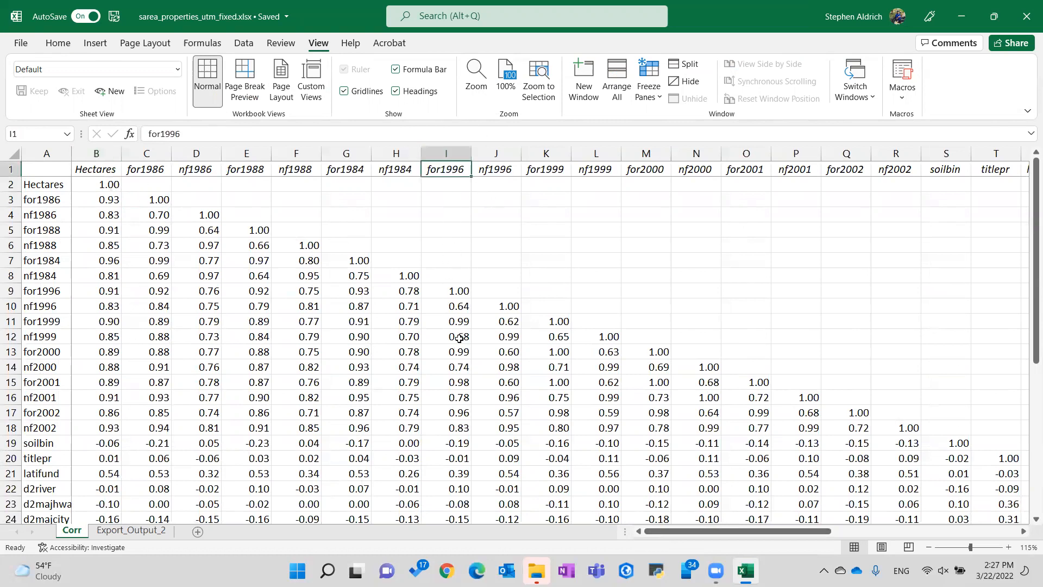
click(452, 322)
drag(451, 323, 44, 322)
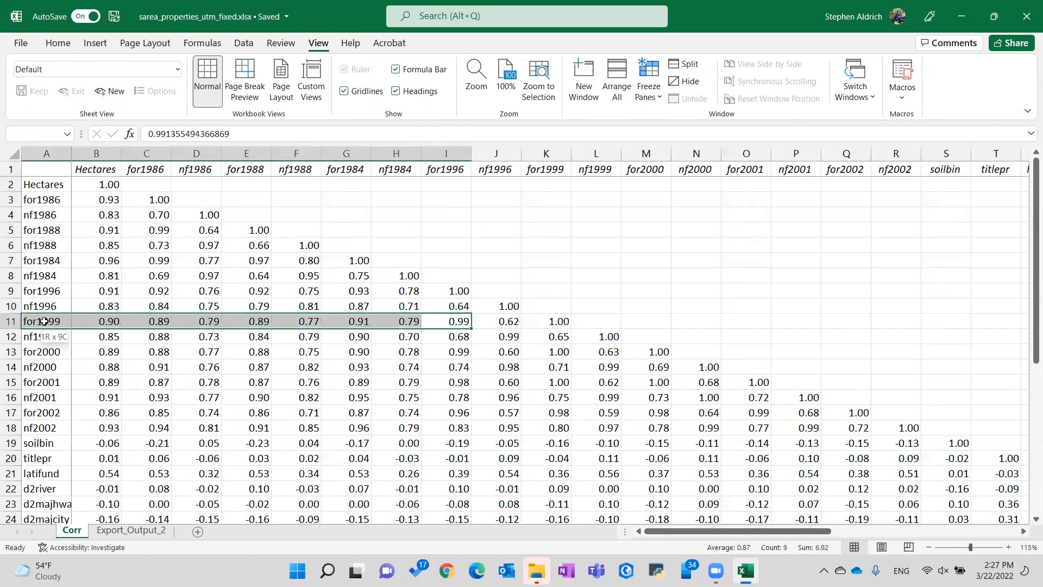
drag(43, 322, 43, 322)
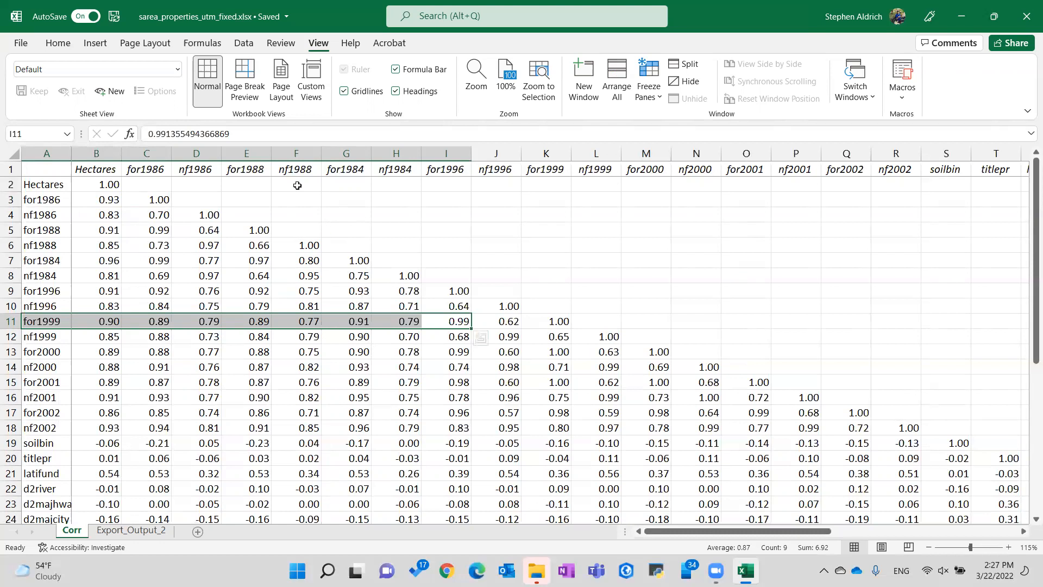
Step: Examine the rest of the correlation matrix, including the forest variables block and the d2majhway correlations with hwaybin and occthrt
drag(111, 183, 847, 399)
scroll(677, 420, down, 1)
scroll(676, 420, down, 5)
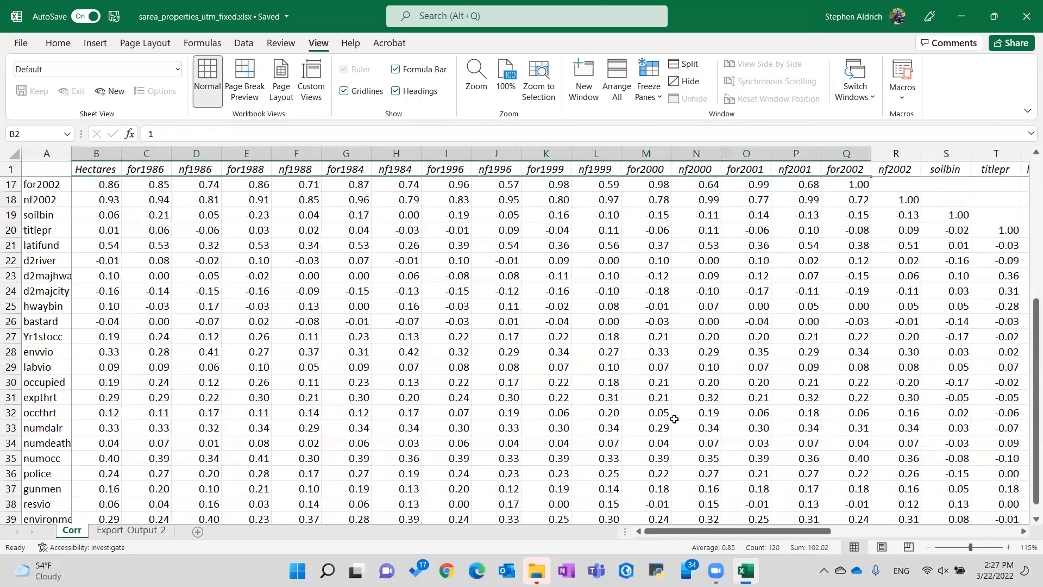
scroll(551, 340, down, 4)
drag(780, 531, 901, 516)
scroll(493, 280, up, 2)
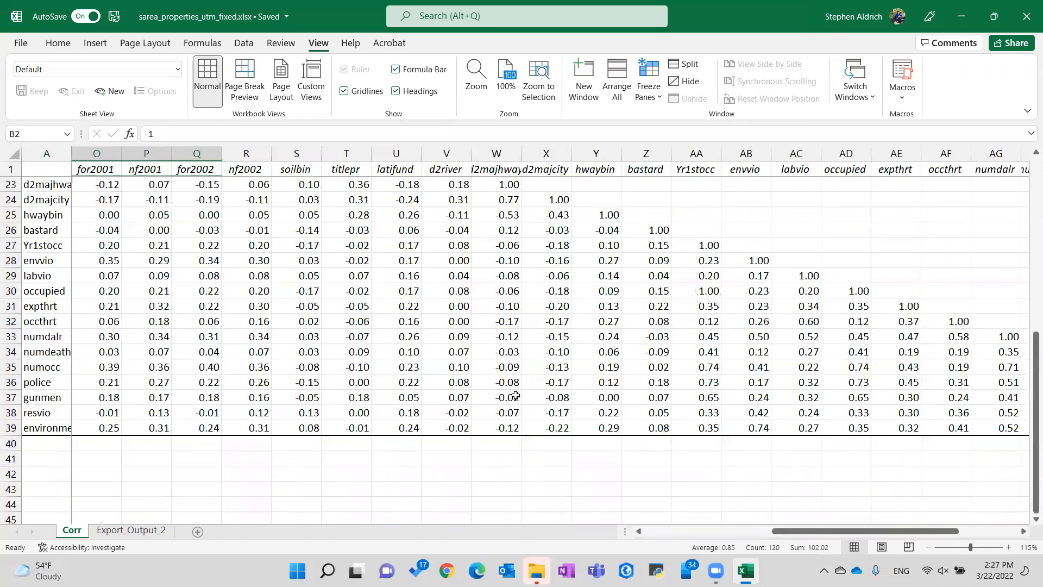
click(499, 214)
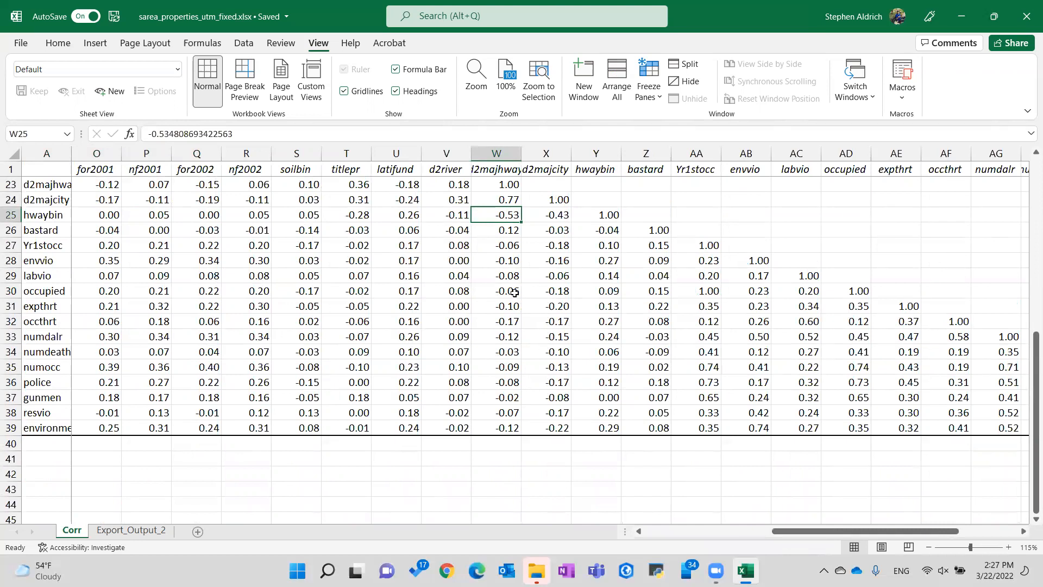
click(518, 321)
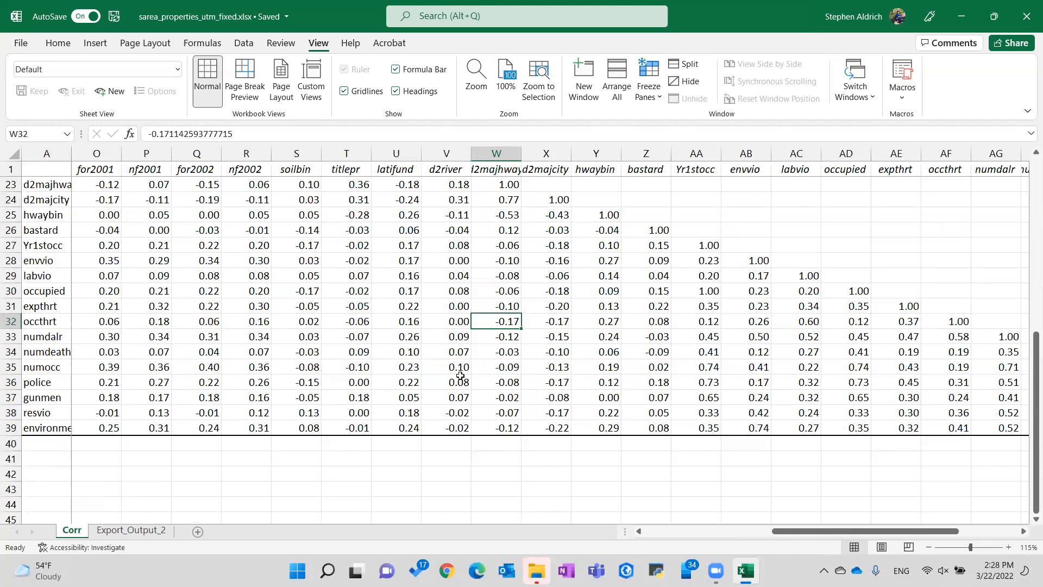
ctrl+scroll(451, 351, down, 1)
ctrl+scroll(720, 478, down, 2)
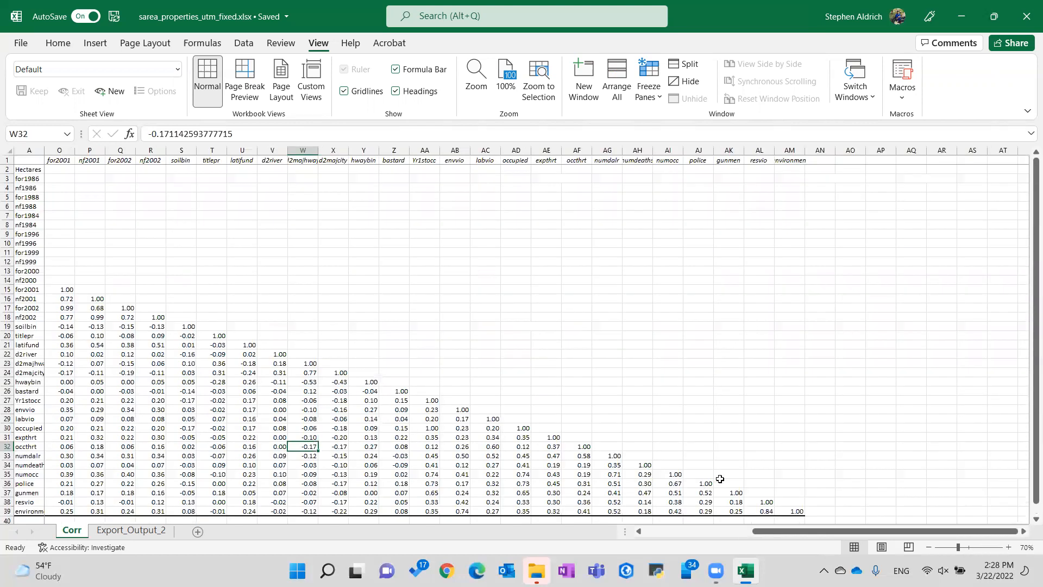
drag(779, 537, 58, 181)
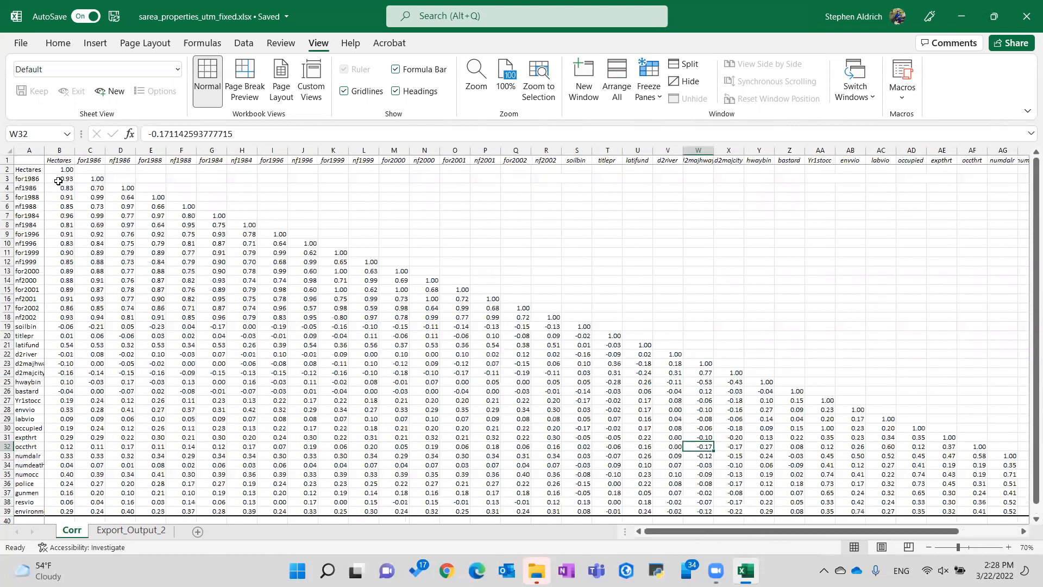
click(689, 301)
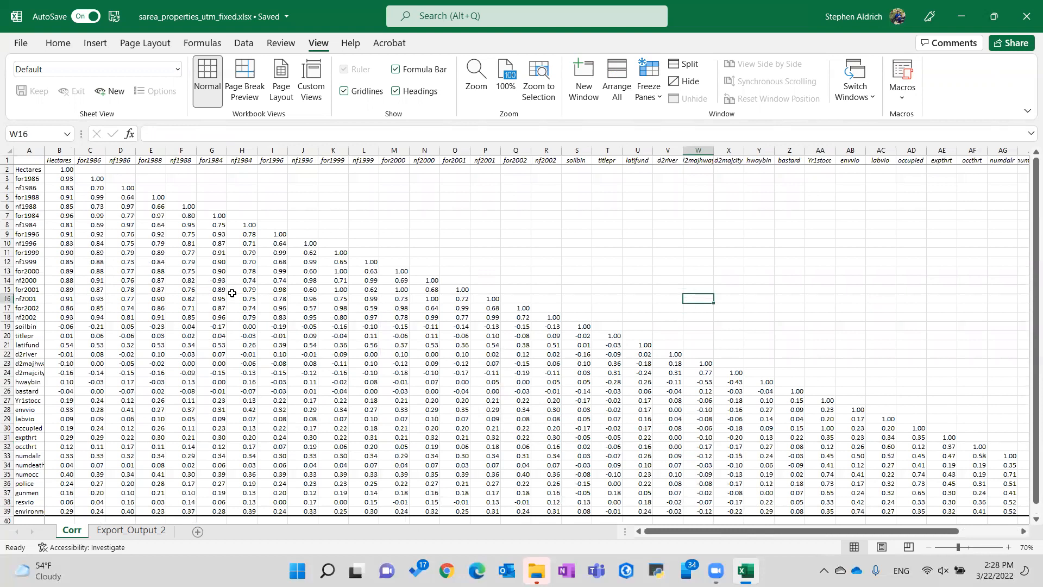
Step: Apply the Green - Yellow - Red color scale to the correlation coefficients in B2:AM39
drag(56, 169, 975, 512)
click(58, 43)
click(609, 89)
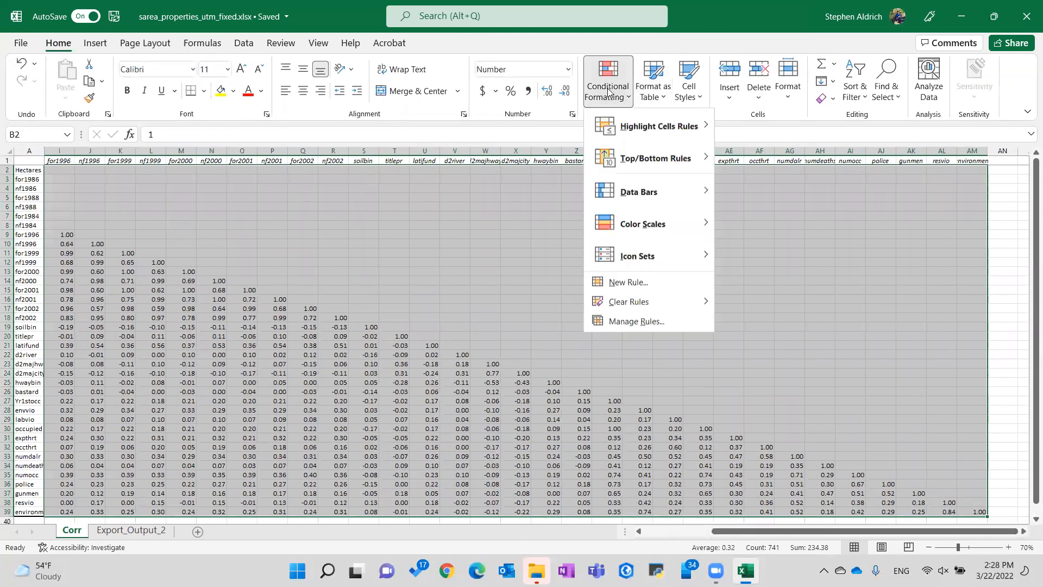
mouse_move(633, 233)
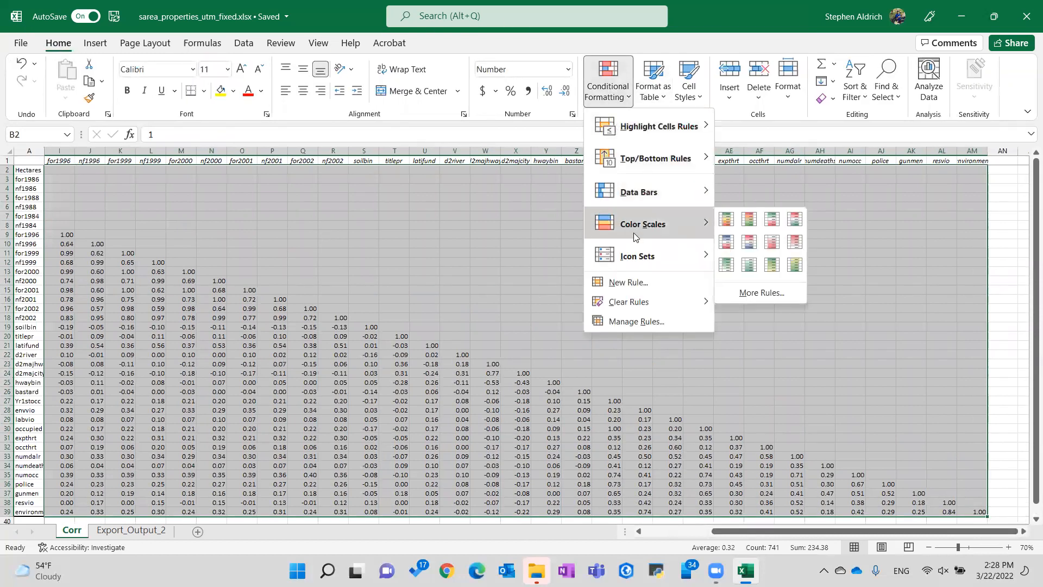
click(727, 220)
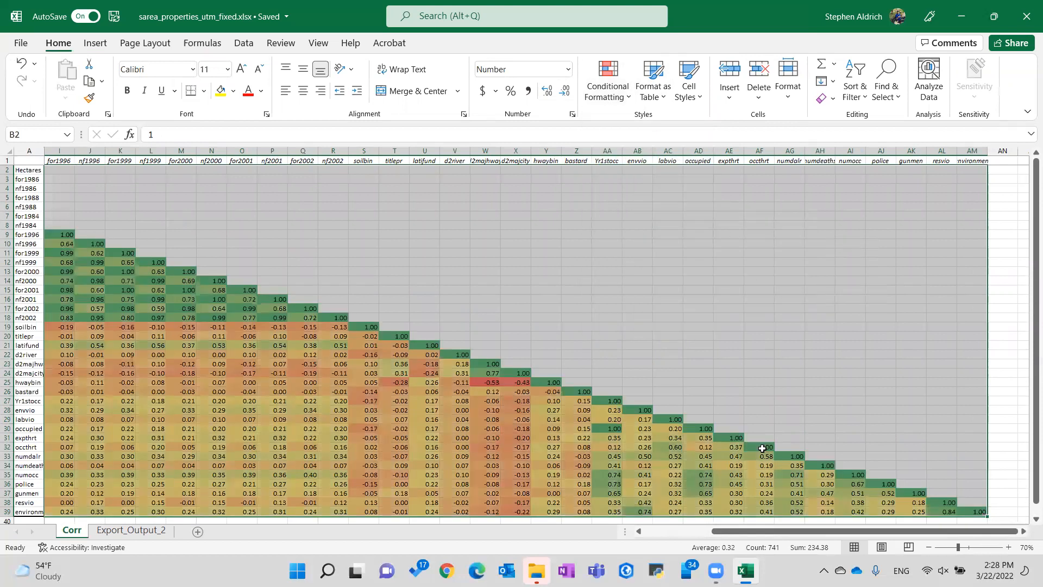
drag(697, 536, 632, 536)
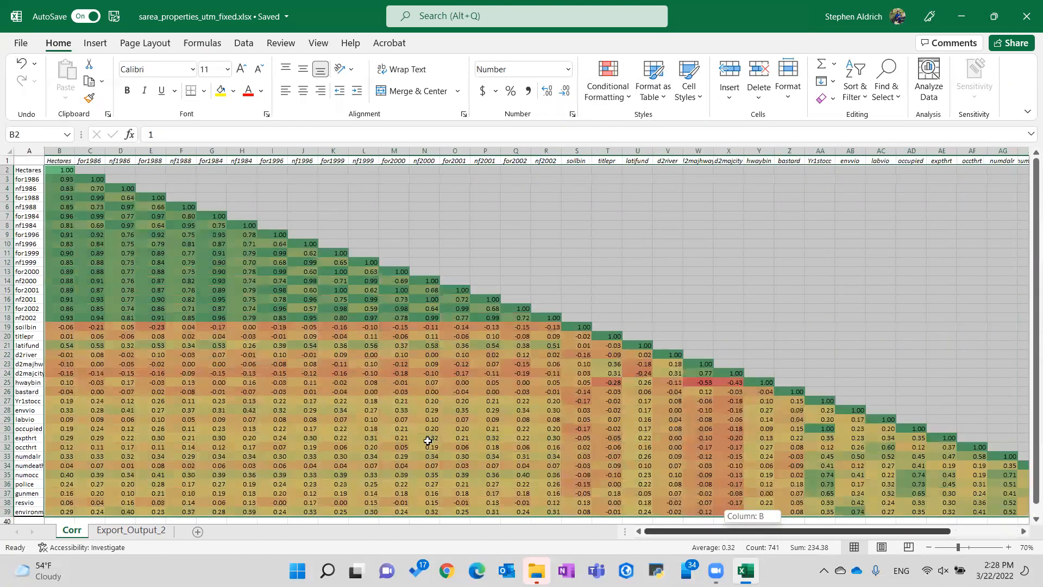
Step: Examine the color-coded matrix: the forest variables block, the hwaybin correlations in W25:X25, bastard against for2000, and for1996 against for2002
drag(254, 257, 219, 233)
click(237, 253)
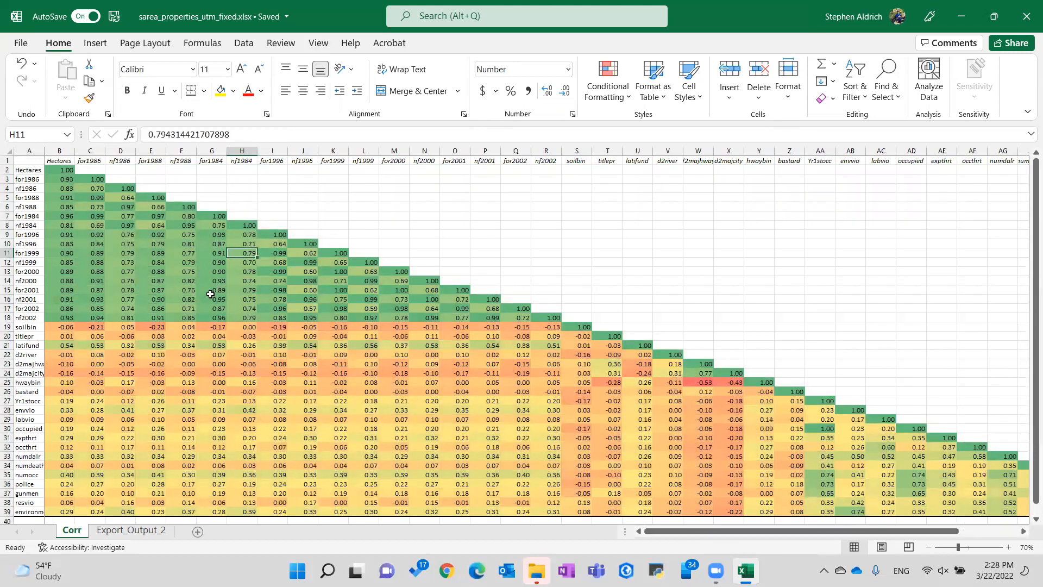
drag(699, 383, 729, 383)
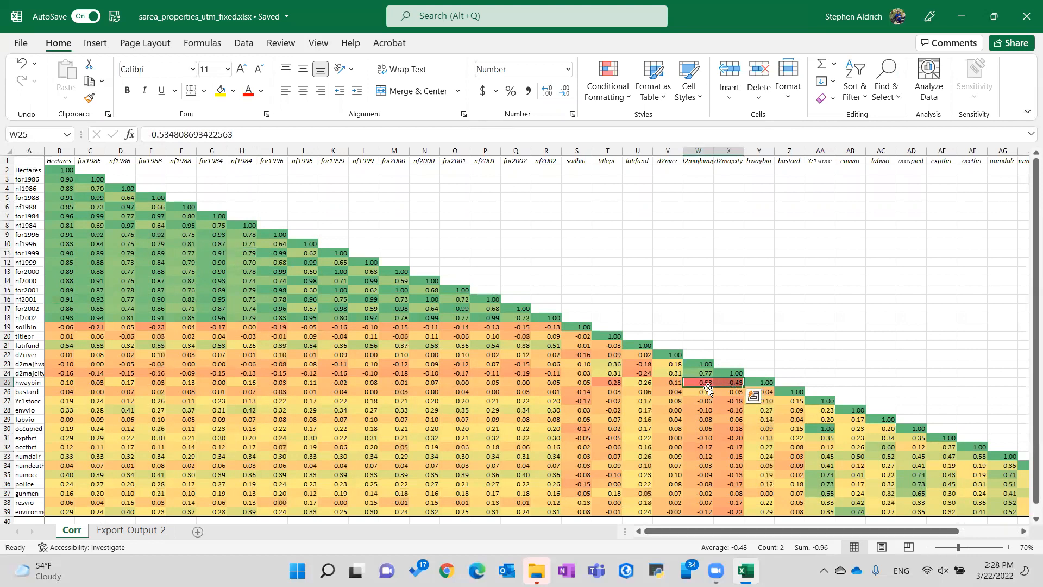
click(406, 391)
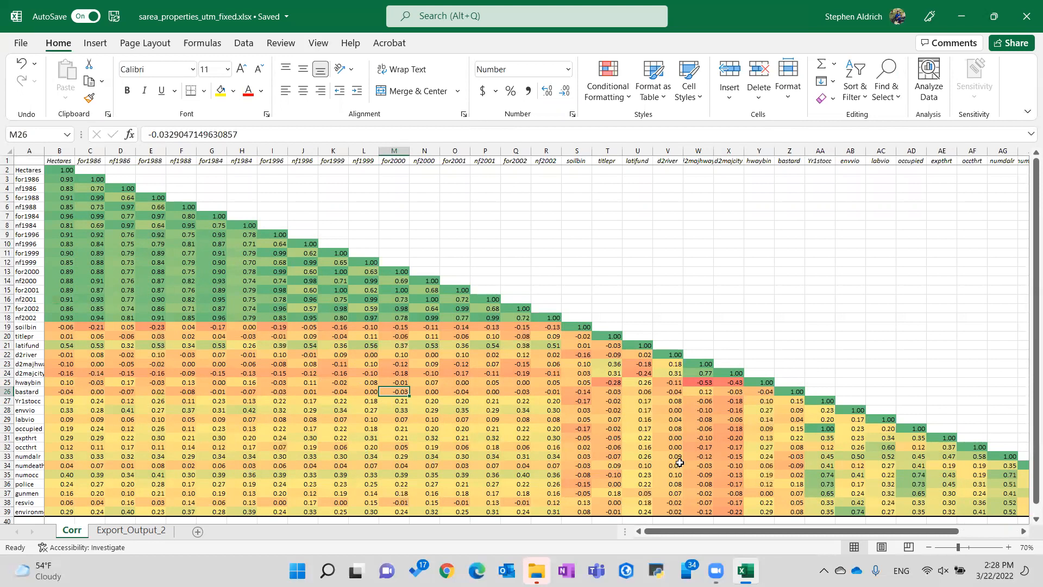
scroll(694, 435, down, 2)
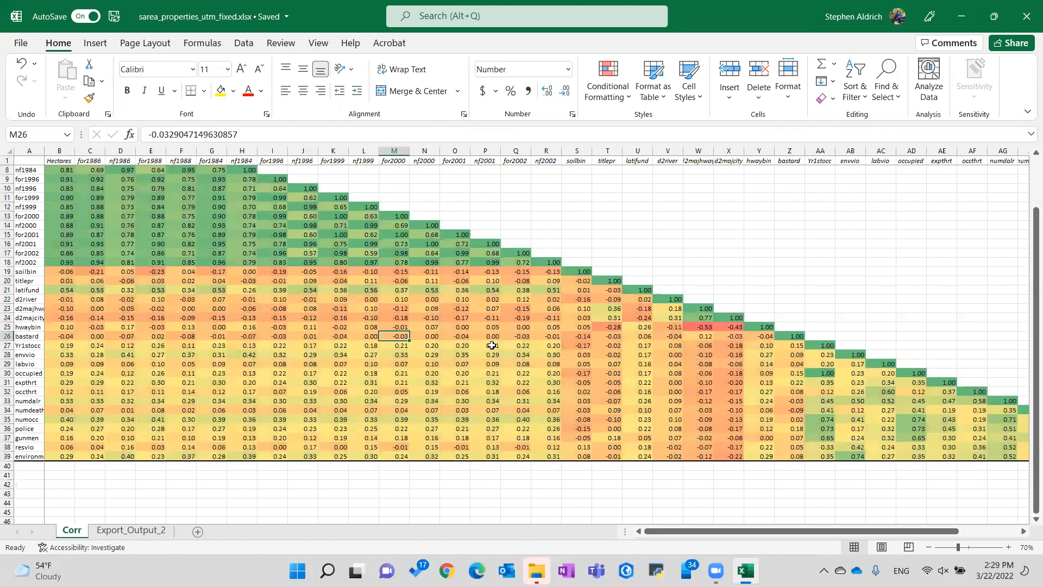
scroll(511, 370, up, 2)
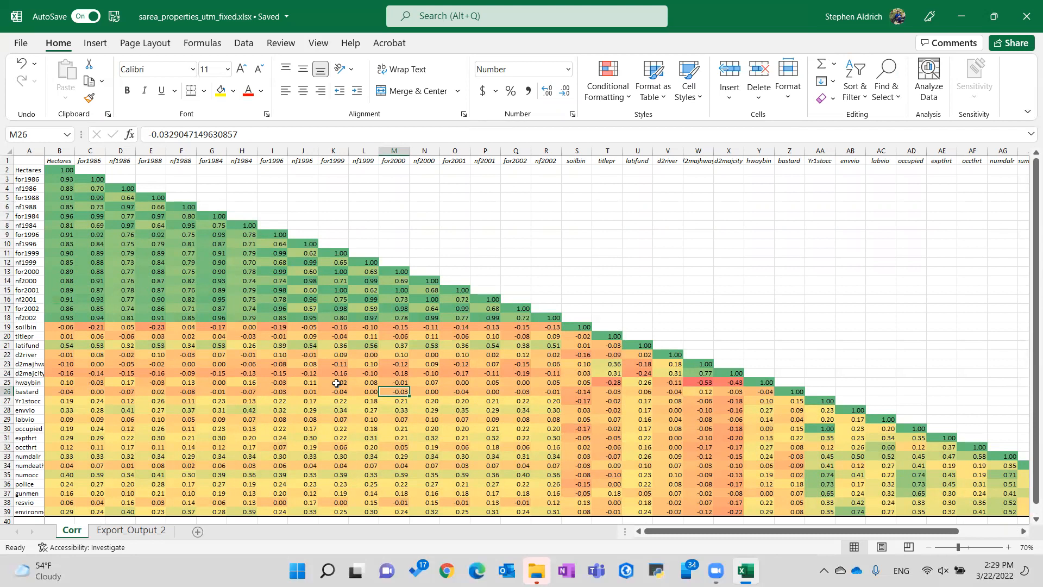
click(274, 308)
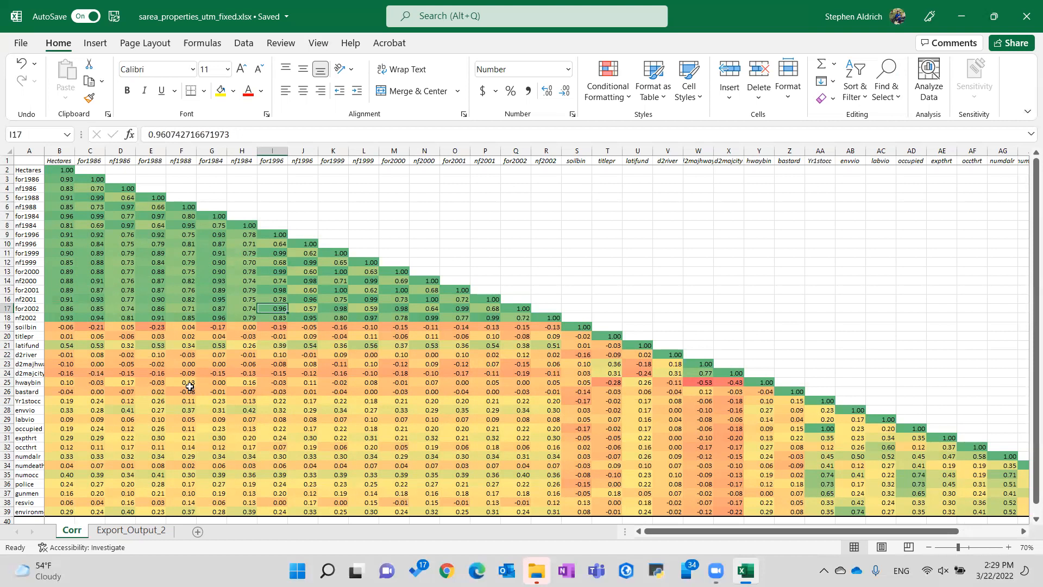
Step: Review the source columns from Hectares onward on the Export_Output_2 sheet and return to the Corr matrix
key(ctrl+Page_Down)
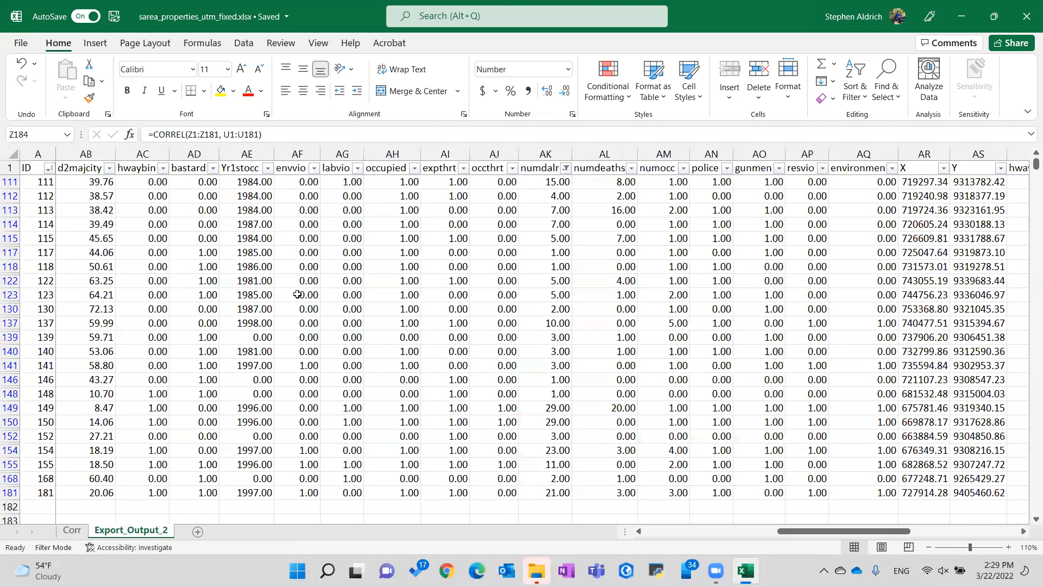
scroll(361, 307, up, 9)
drag(906, 531, 735, 533)
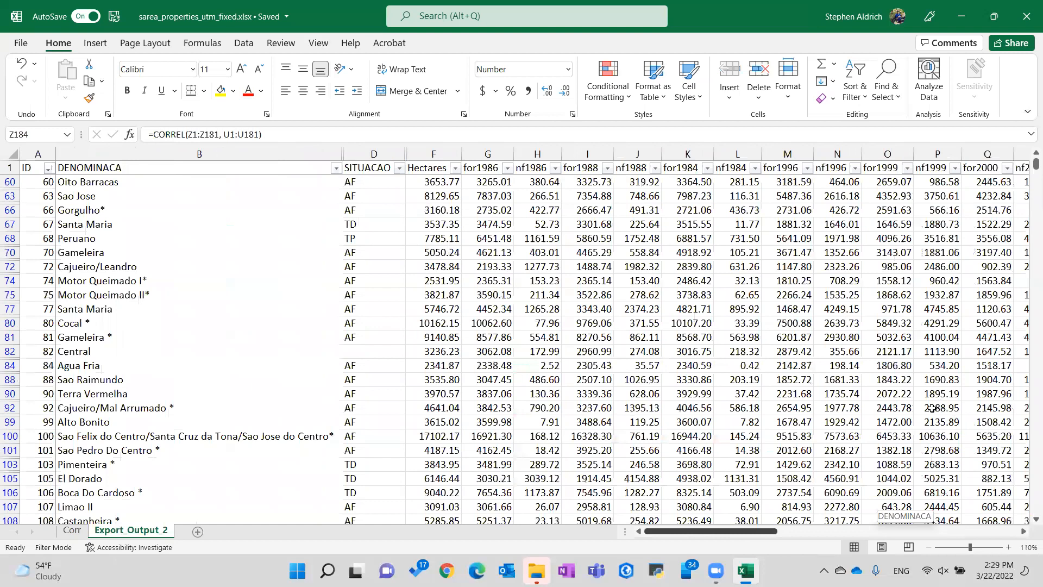
scroll(931, 408, up, 9)
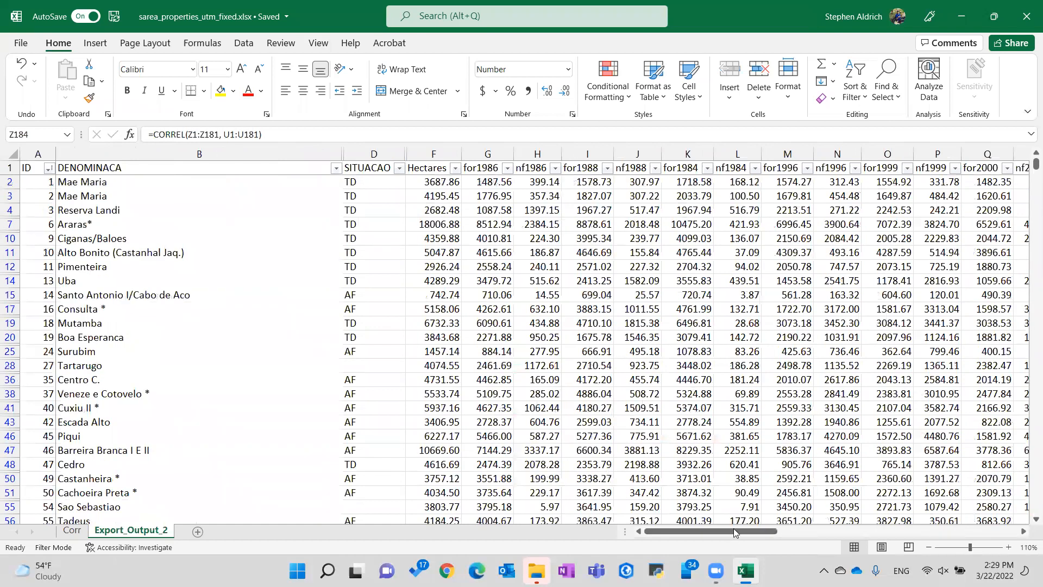
drag(733, 531, 749, 540)
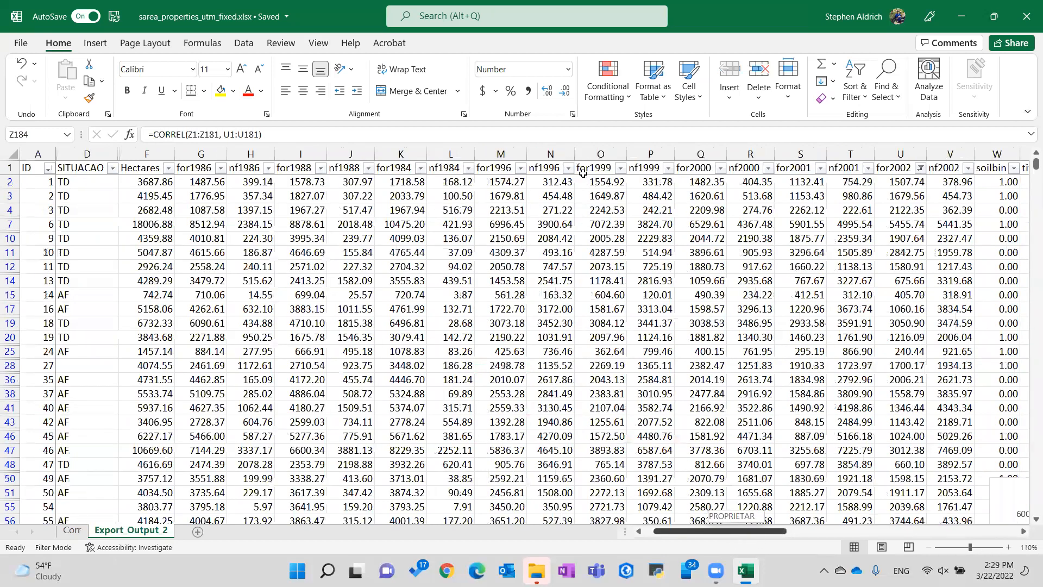
scroll(583, 172, right, 1)
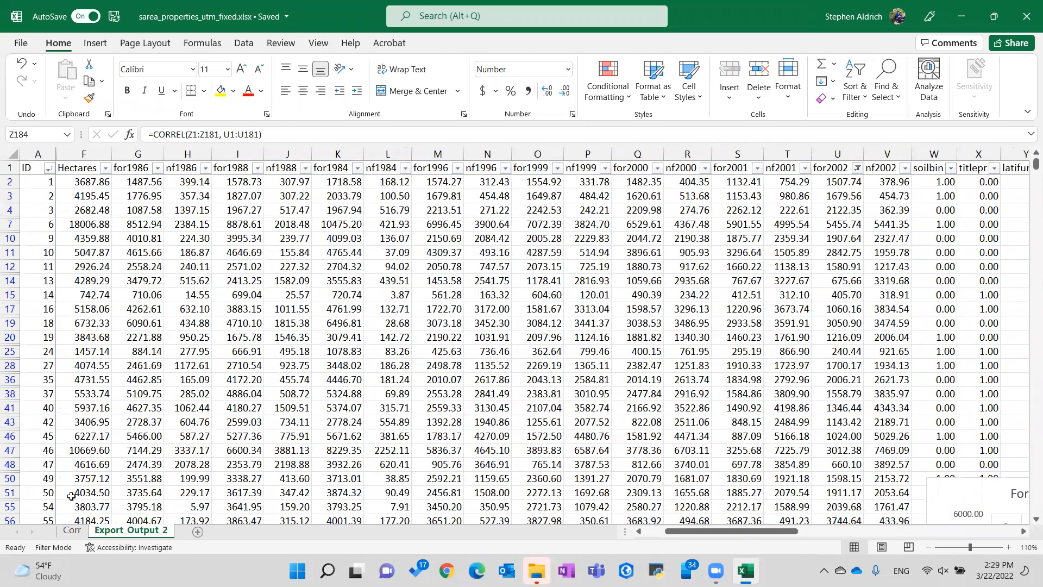
click(72, 529)
click(129, 531)
click(75, 530)
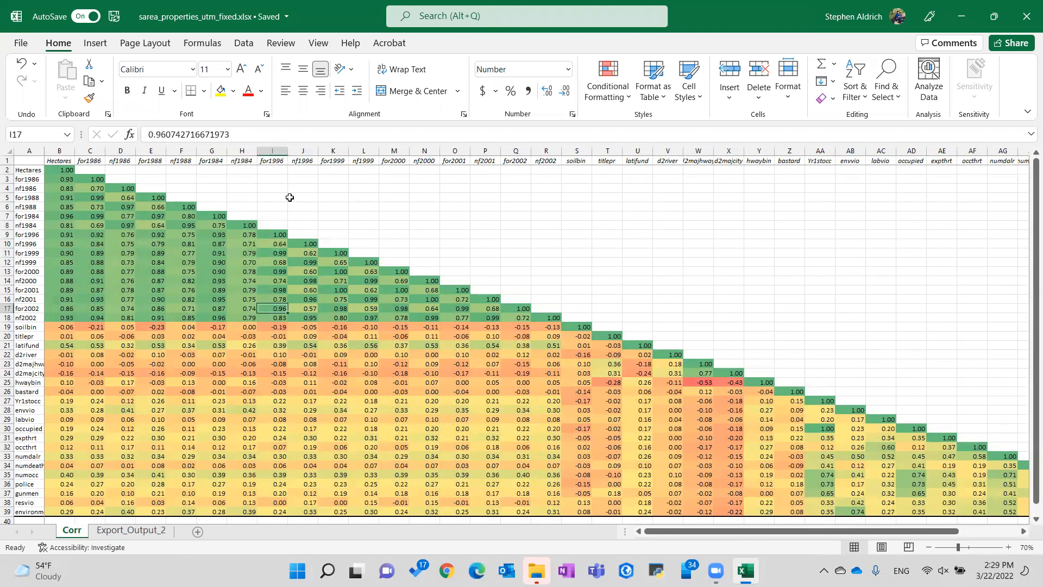
Step: Select the for1996 and for2002 columns together, from the header through row 181, on the Export_Output_2 sheet
click(131, 531)
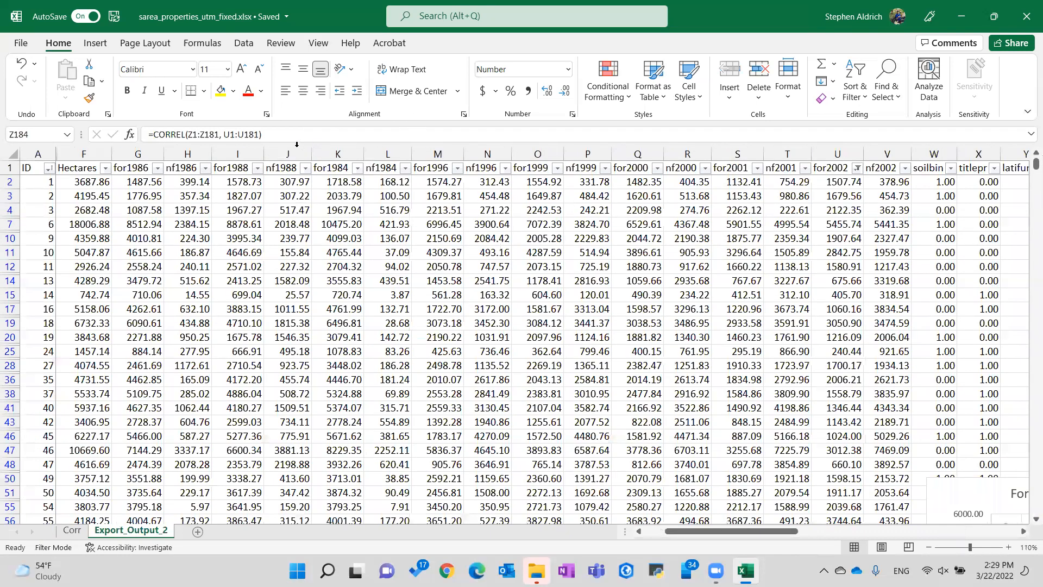
click(441, 171)
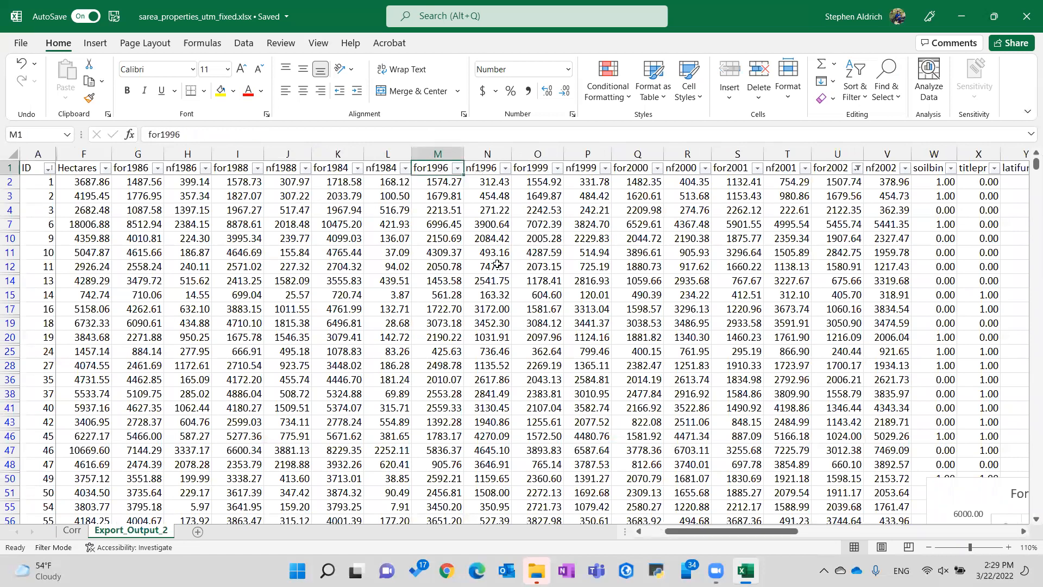
key(shift+Page_Down)
key(shift+Page_Down)
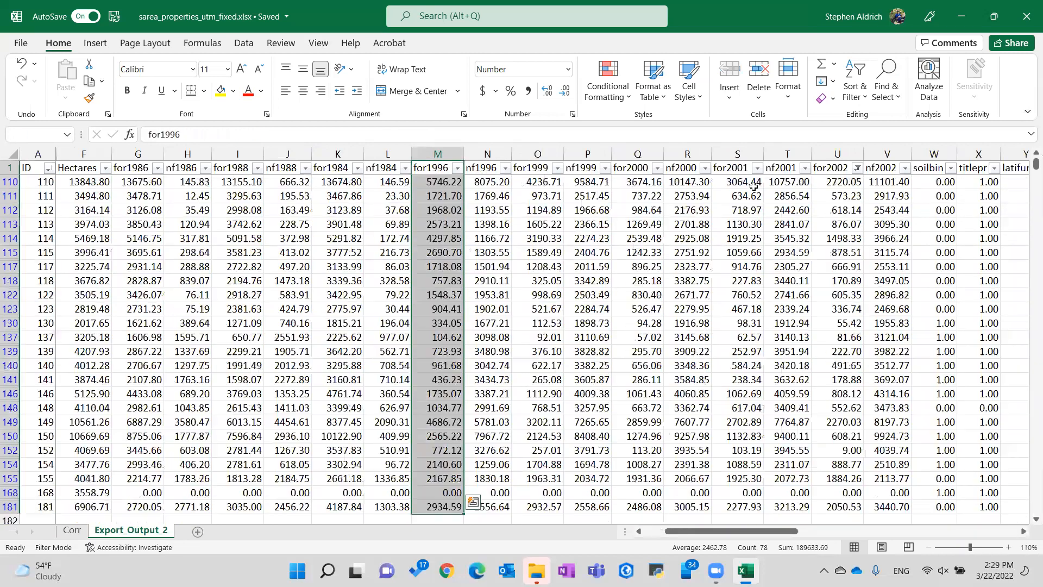
click(845, 507)
click(435, 507)
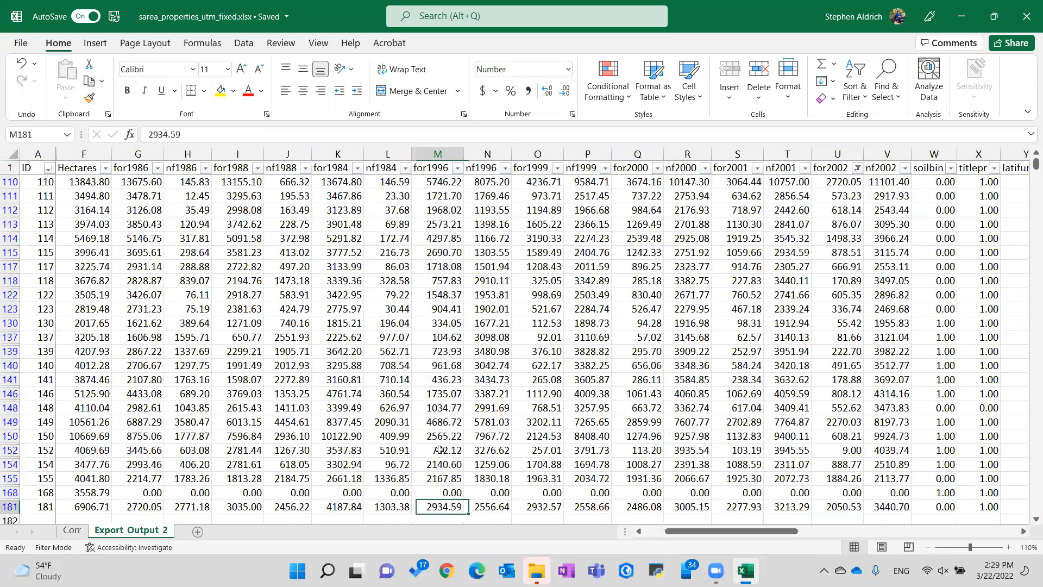
drag(440, 450, 440, 5)
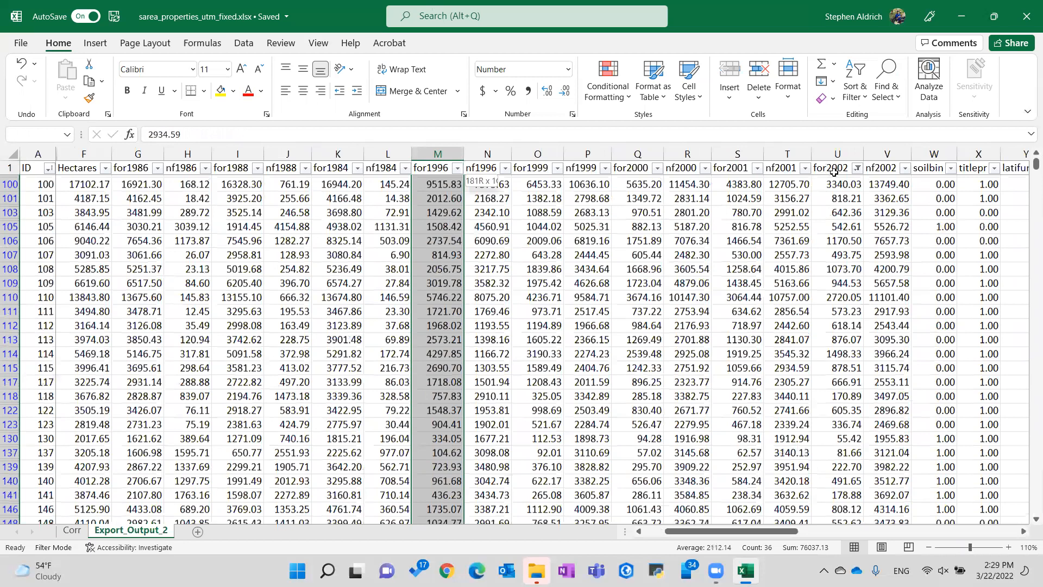
drag(835, 173, 848, 493)
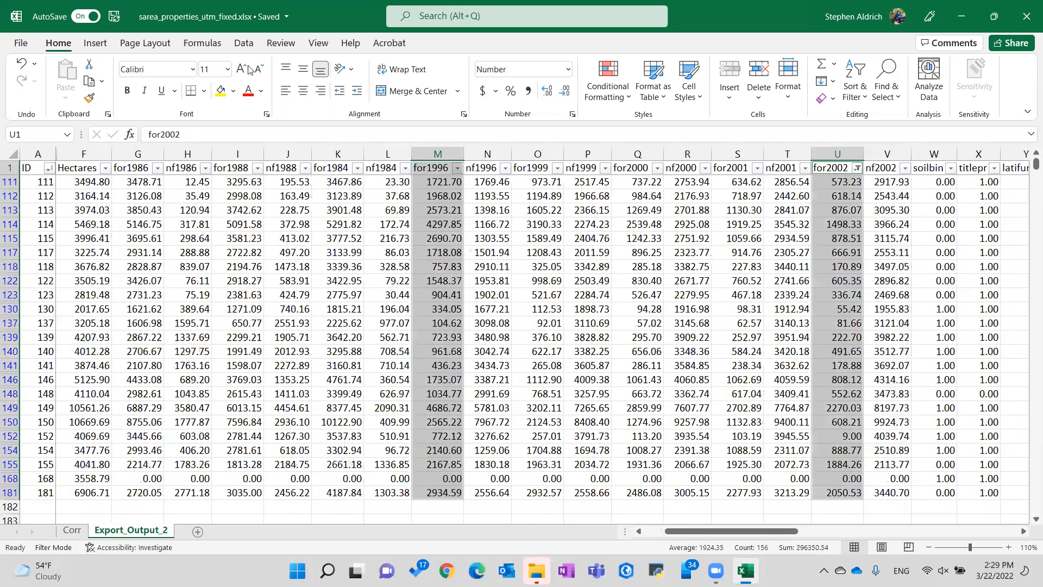
Step: Insert a markers-only scatter chart plotting for2002 against for1996
click(95, 43)
click(405, 99)
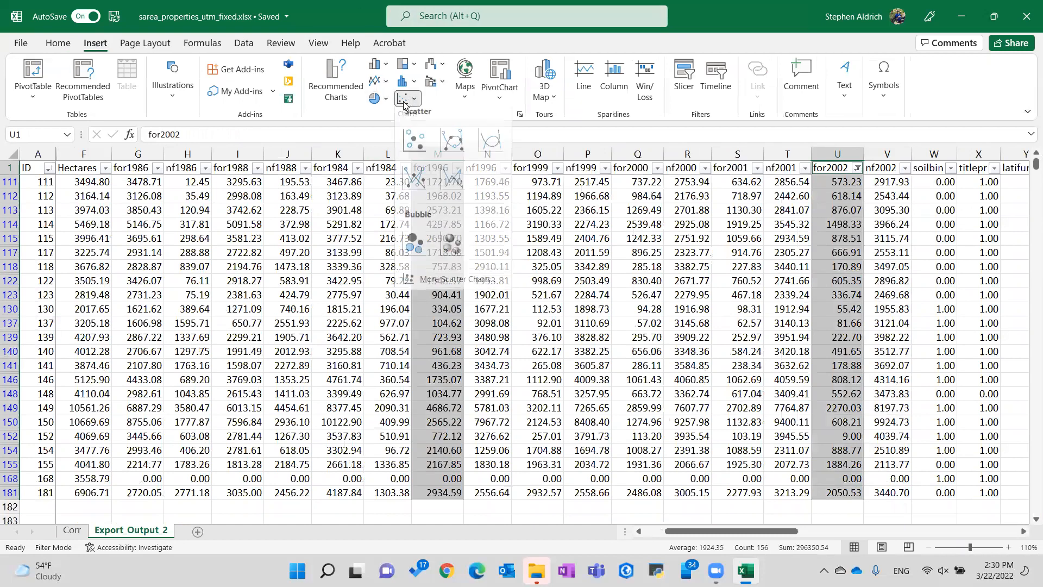
click(417, 147)
Step: Enlarge the for2002 scatter chart and move it clear of the for2002 column, with both selected headers uncovered
scroll(614, 325, up, 5)
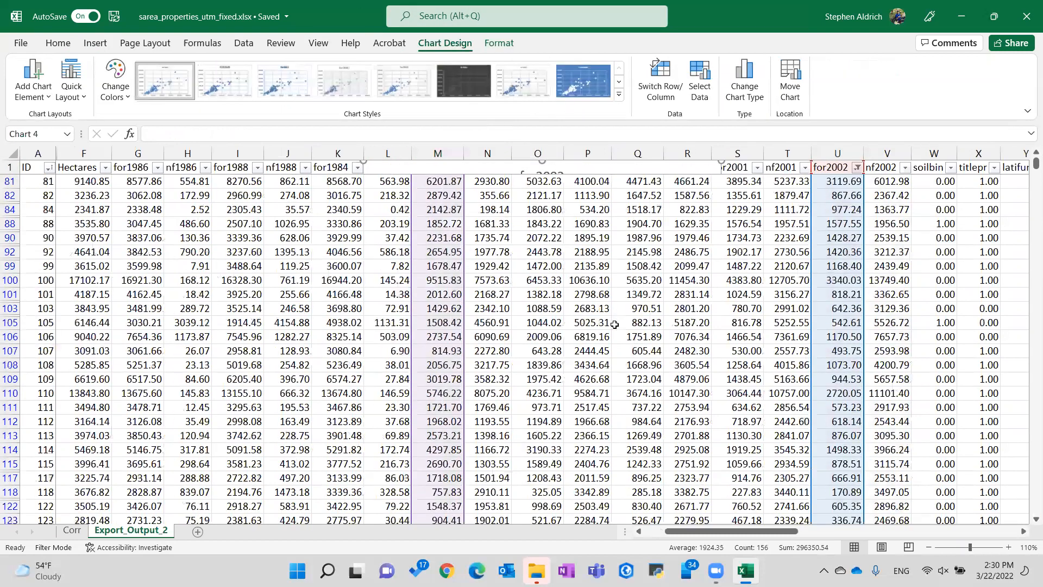
scroll(511, 294, up, 10)
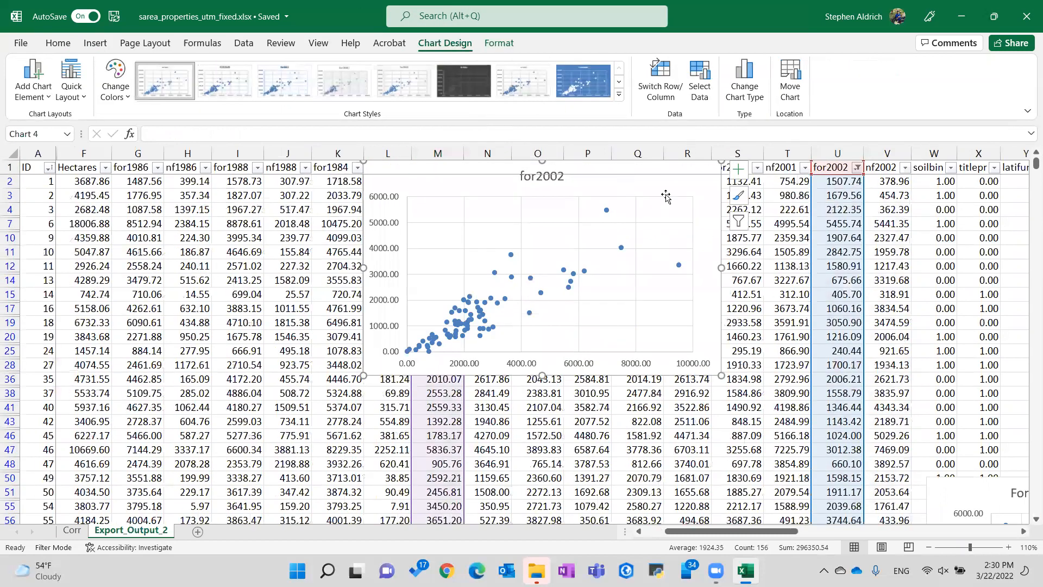
click(401, 181)
drag(722, 375, 796, 433)
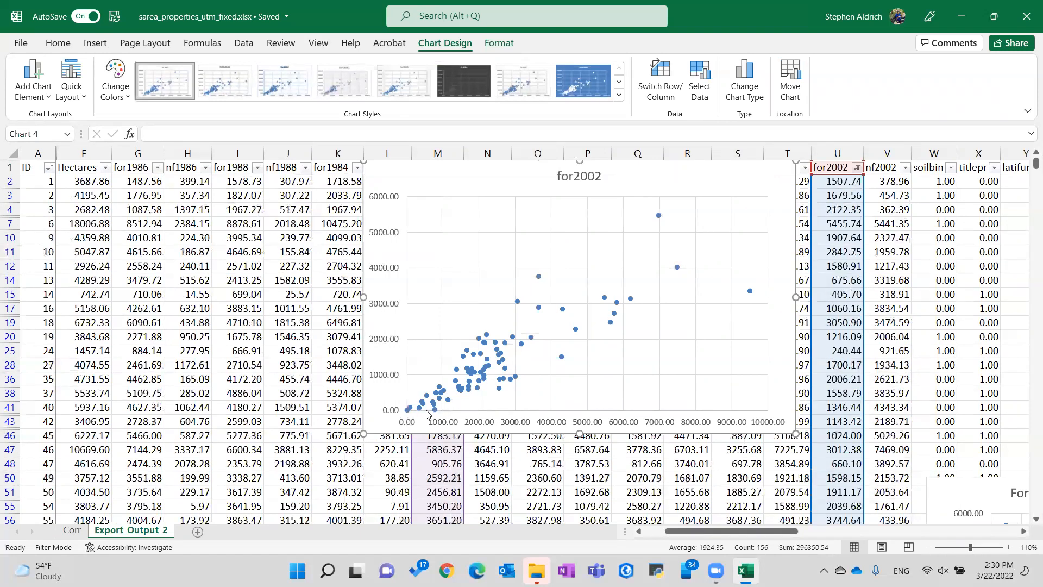
drag(677, 181, 528, 245)
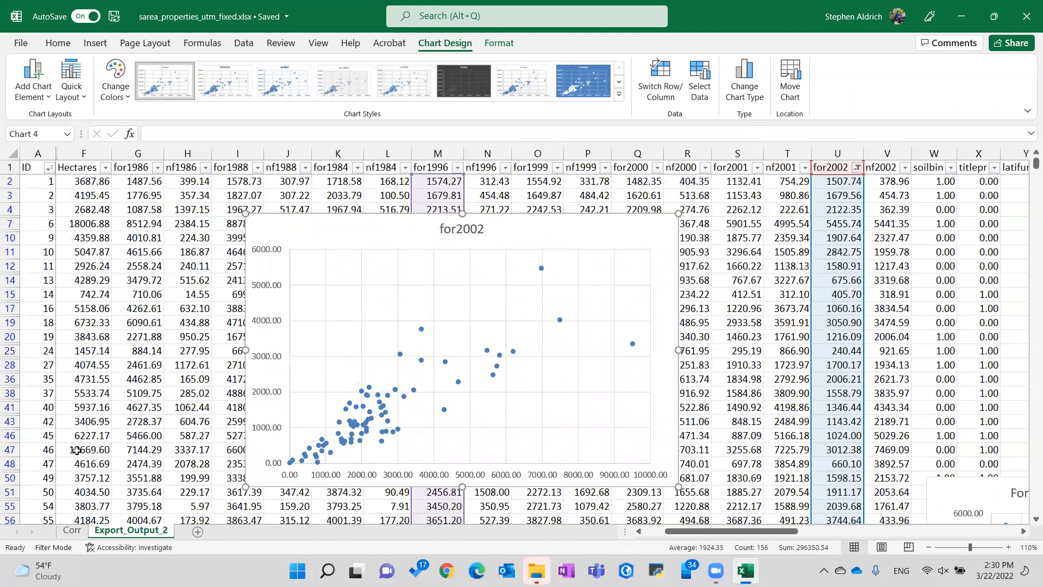
Step: Check the for1996 and for2002 coefficient on the Corr sheet, and find the D2River and For2002 correlation below the Export_Output_2 data
click(73, 531)
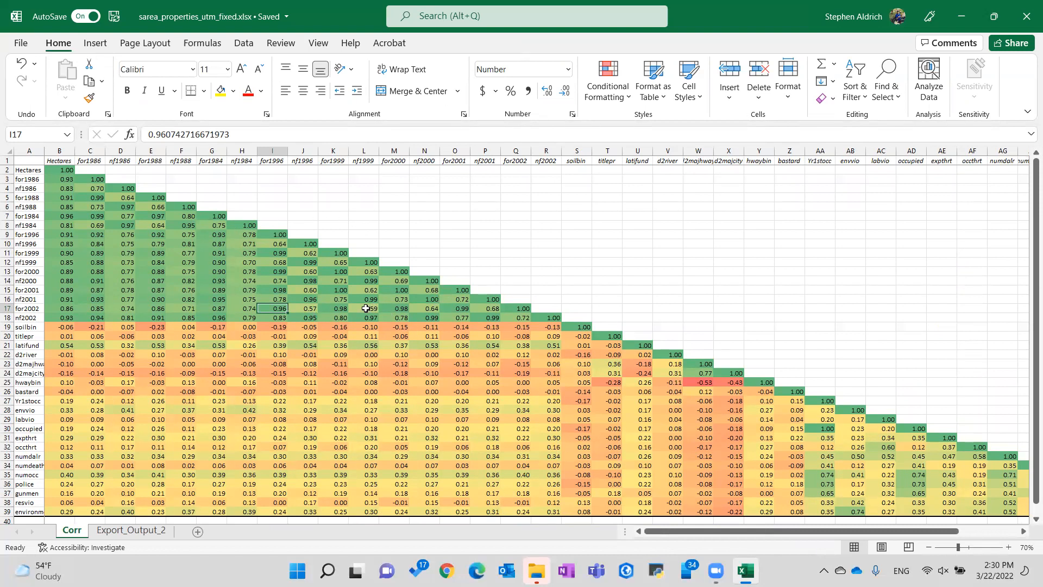
click(118, 532)
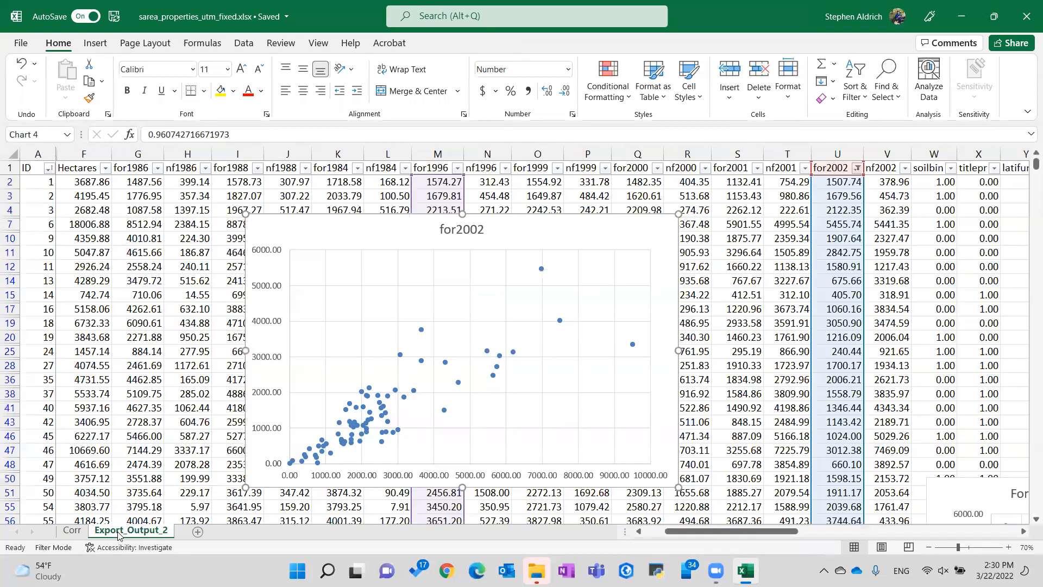
scroll(615, 418, down, 2)
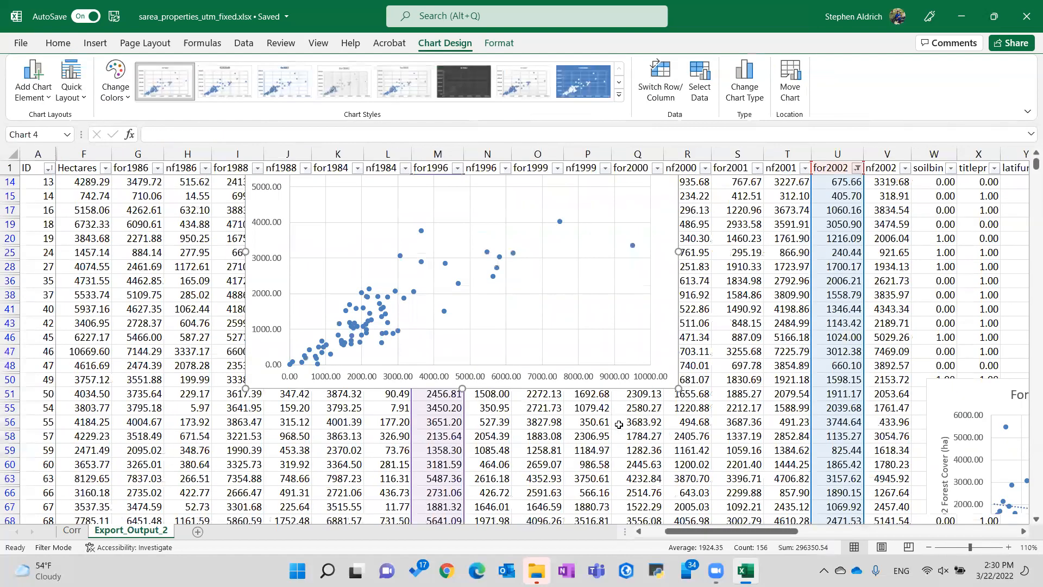
scroll(617, 424, down, 12)
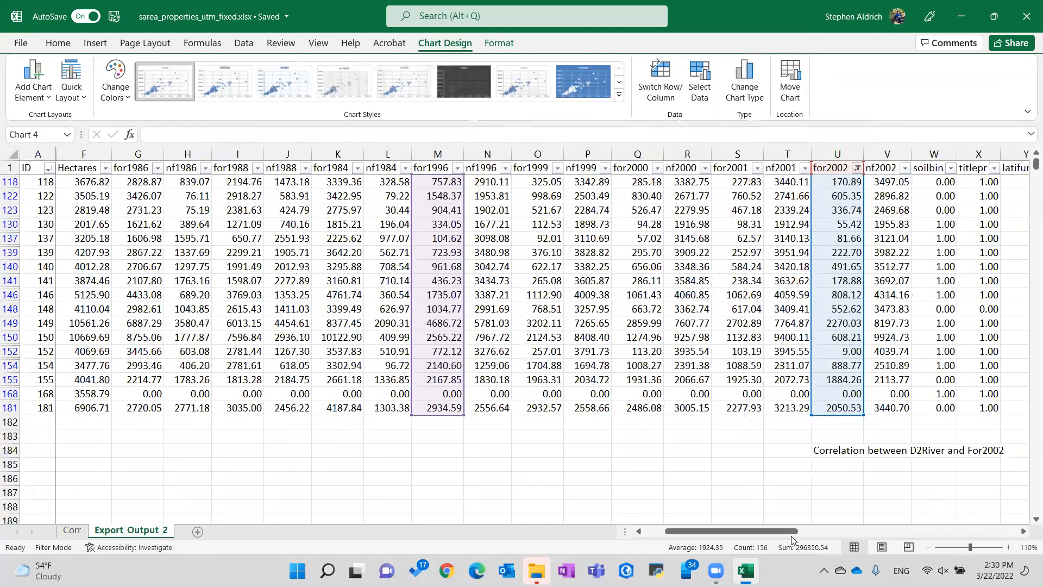
drag(792, 535, 811, 534)
scroll(733, 411, right, 2)
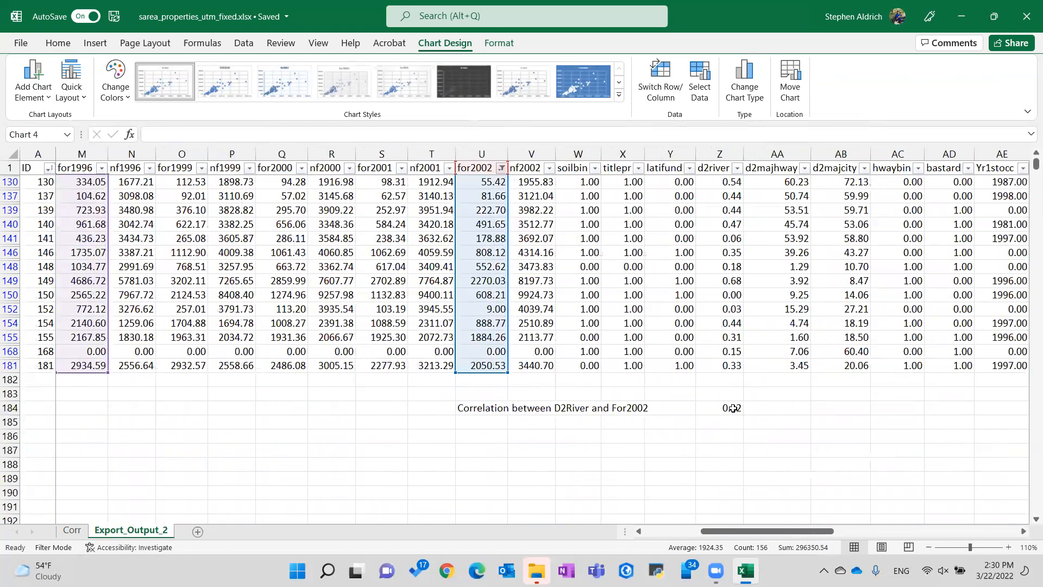
click(746, 446)
click(716, 432)
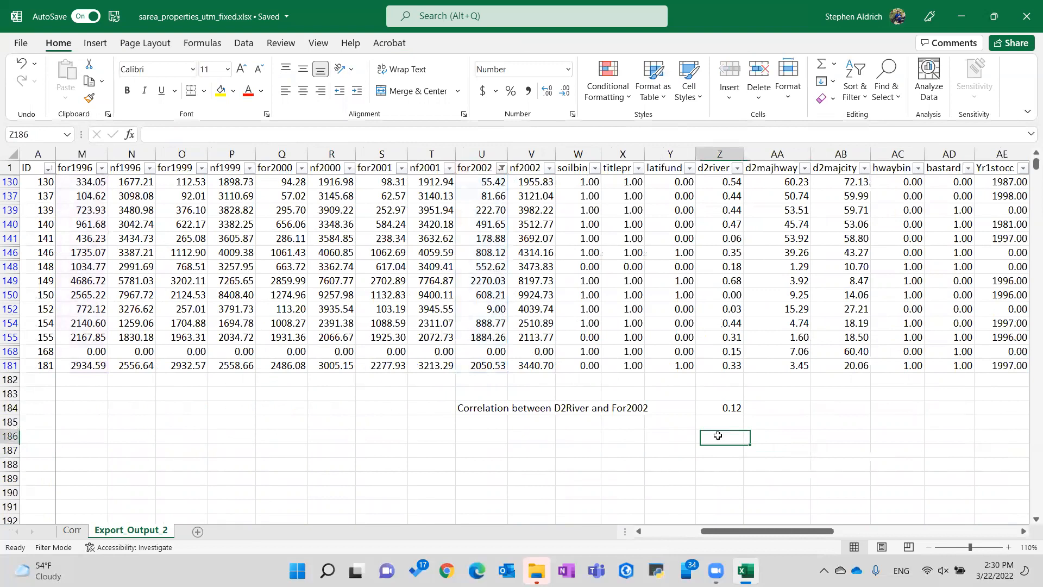